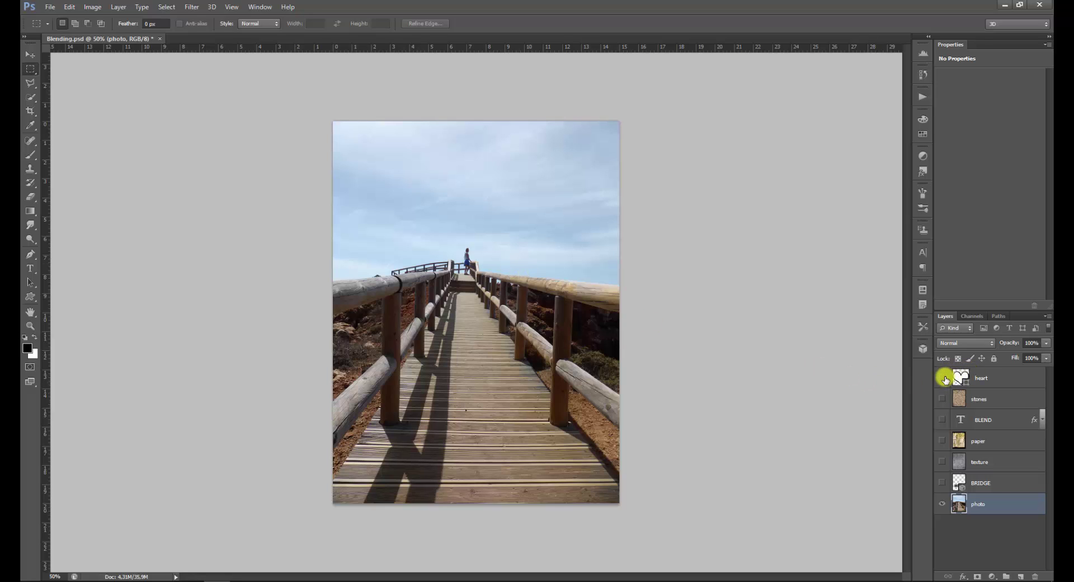
- Show the heart layer and set its blend mode to Multiply
click(983, 380)
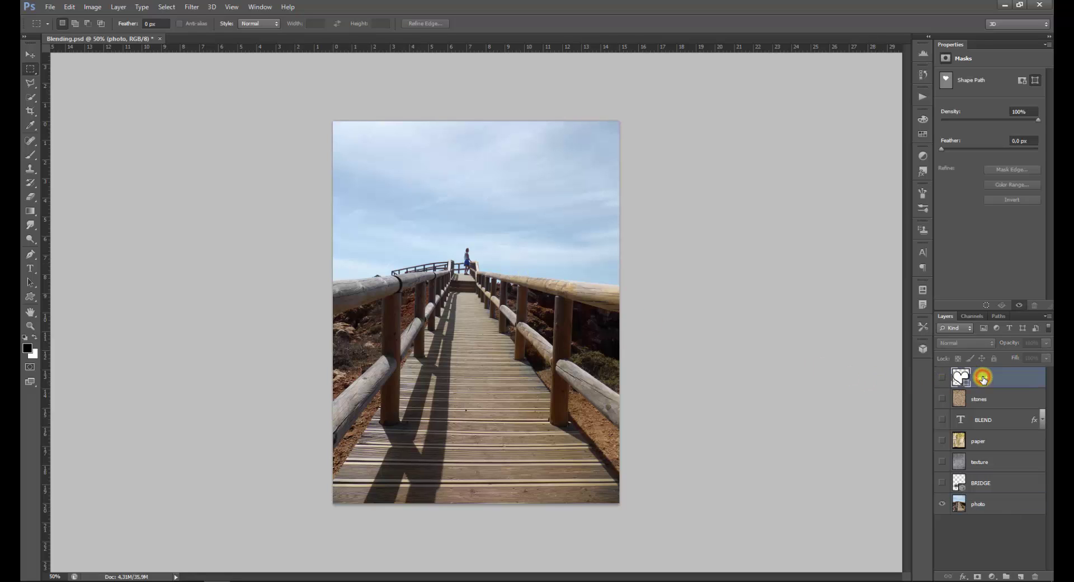
click(944, 378)
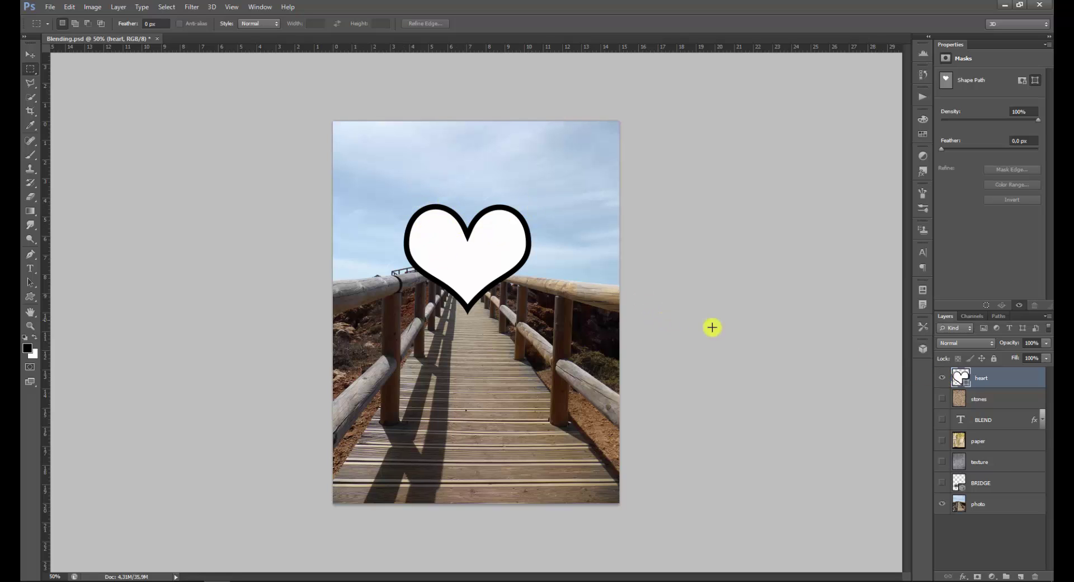
click(946, 343)
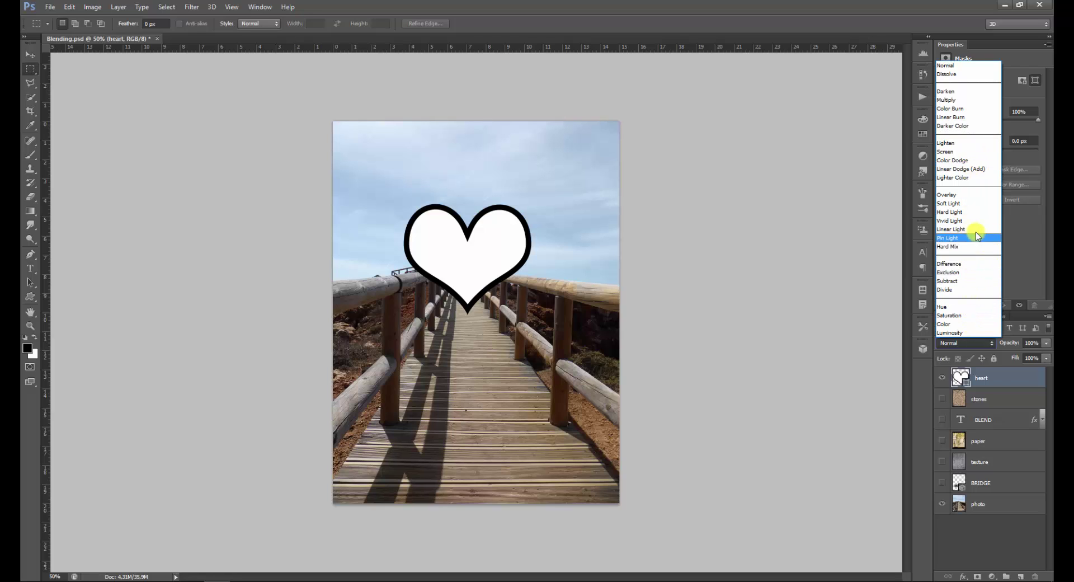
click(972, 101)
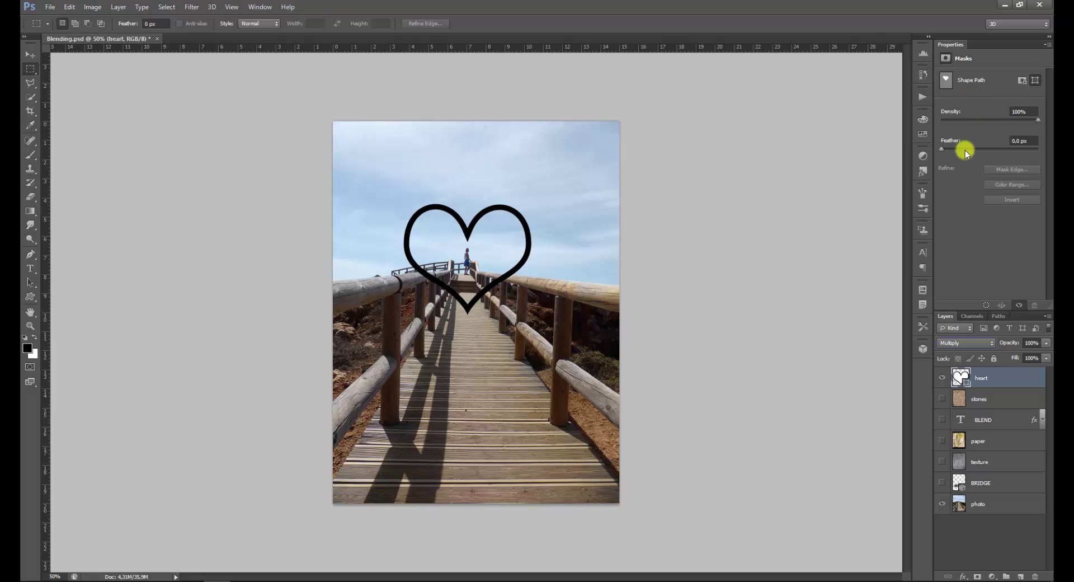
- Alternate the heart layer's blend mode between Screen and Multiply to compare them, ending on Screen
click(985, 343)
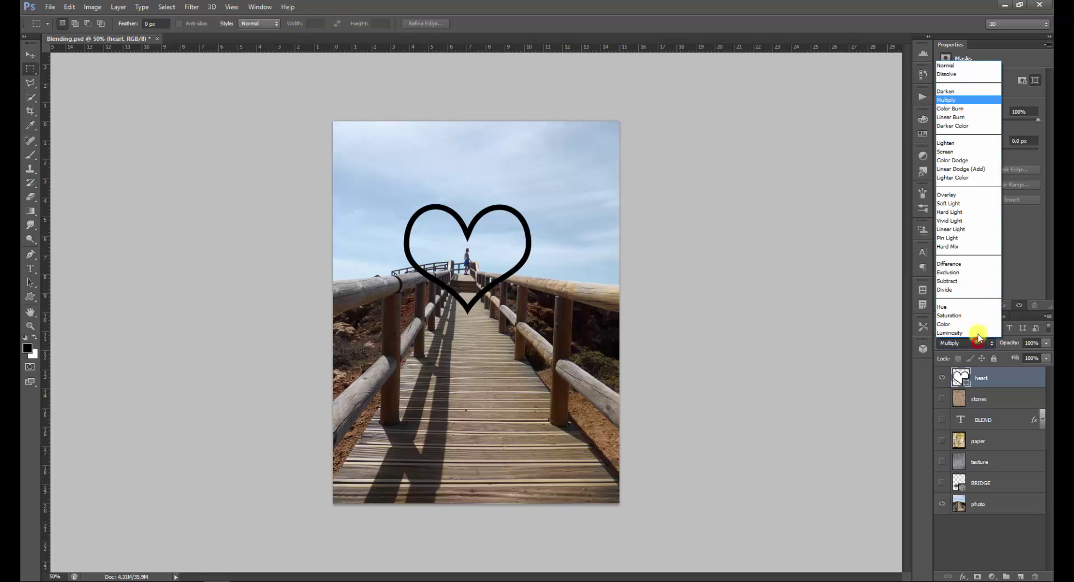
click(952, 151)
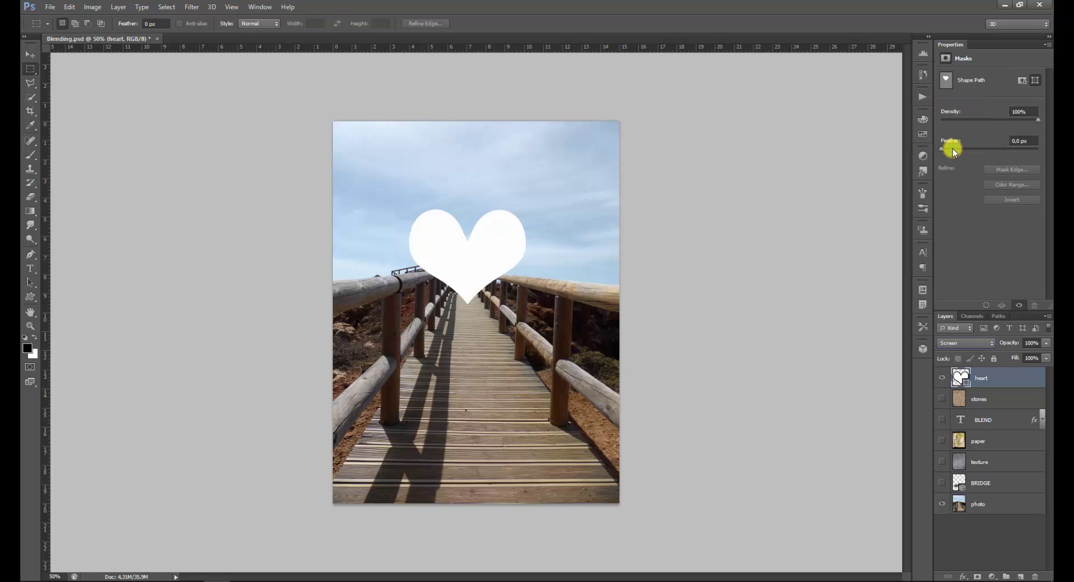
click(976, 341)
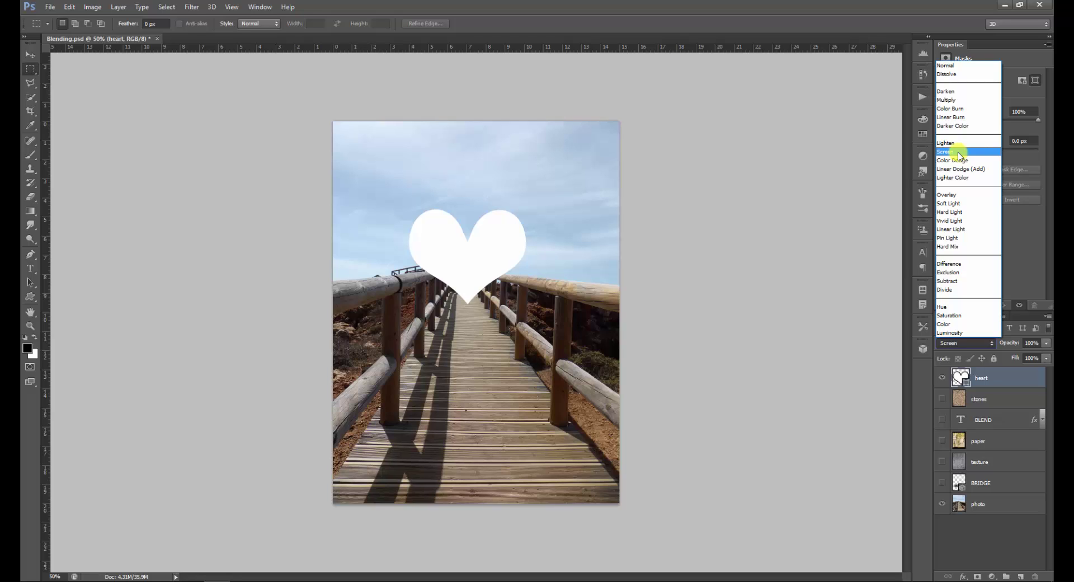
click(964, 100)
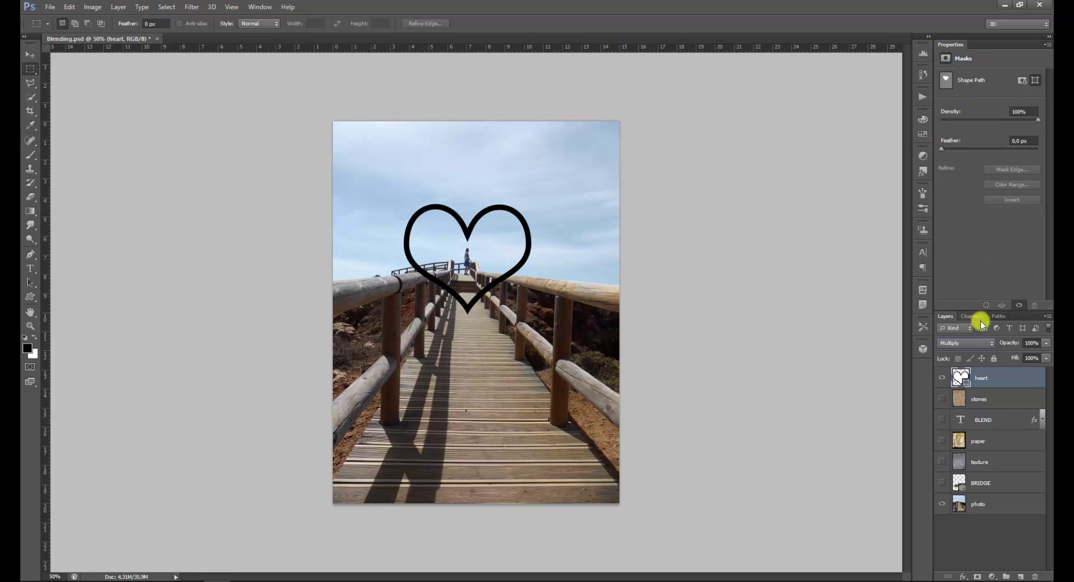
click(968, 345)
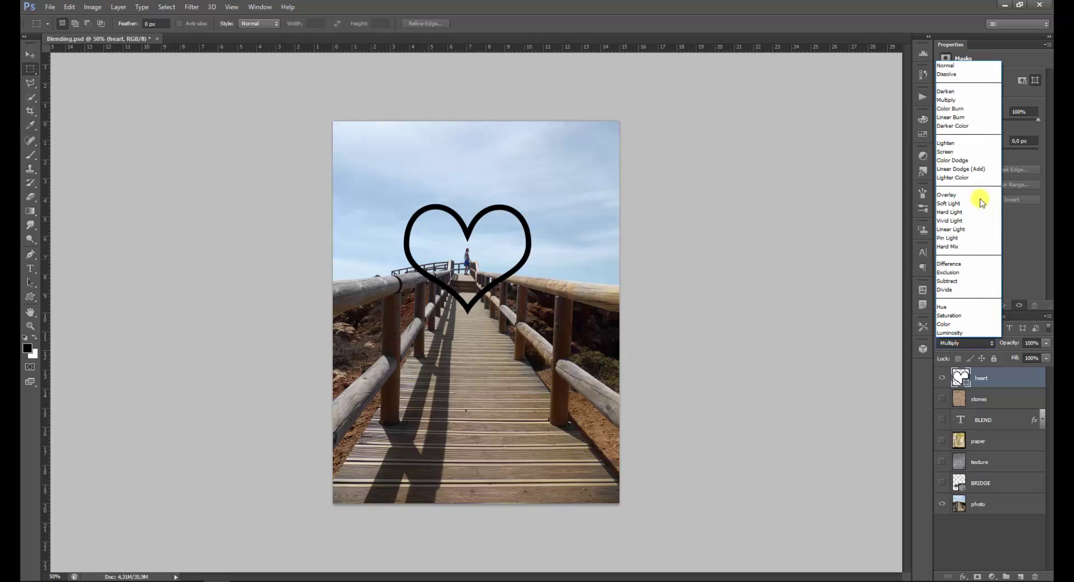
click(958, 151)
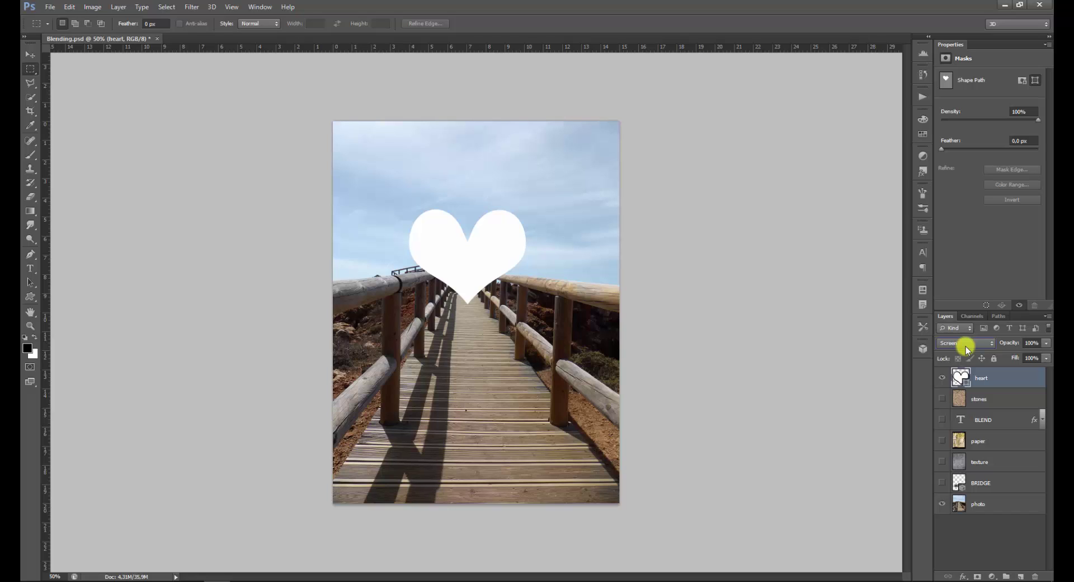
- Show the stones layer in place of the heart layer and set its blend mode to Multiply
click(966, 401)
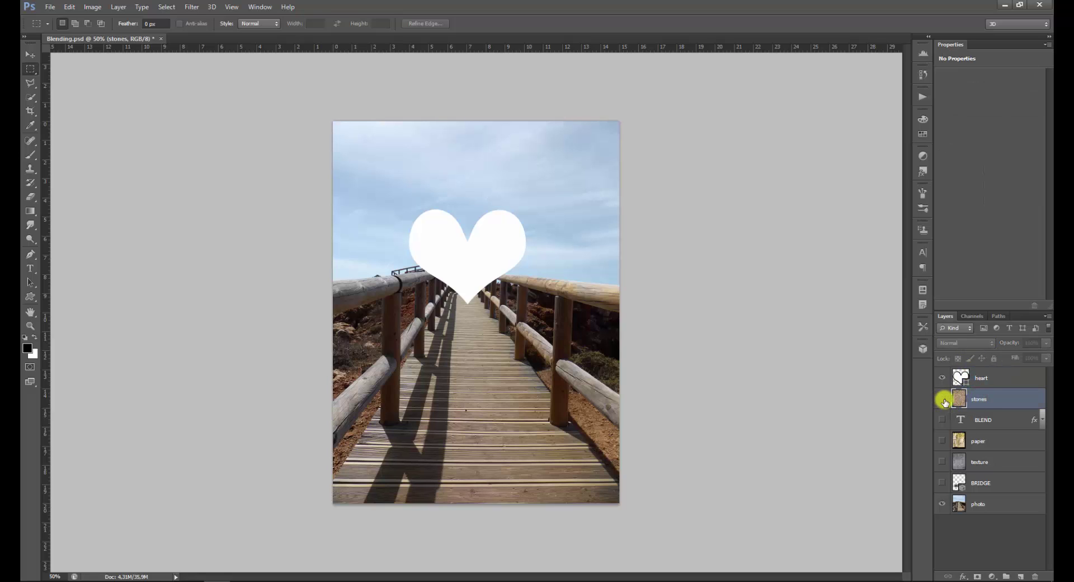
click(942, 399)
click(942, 377)
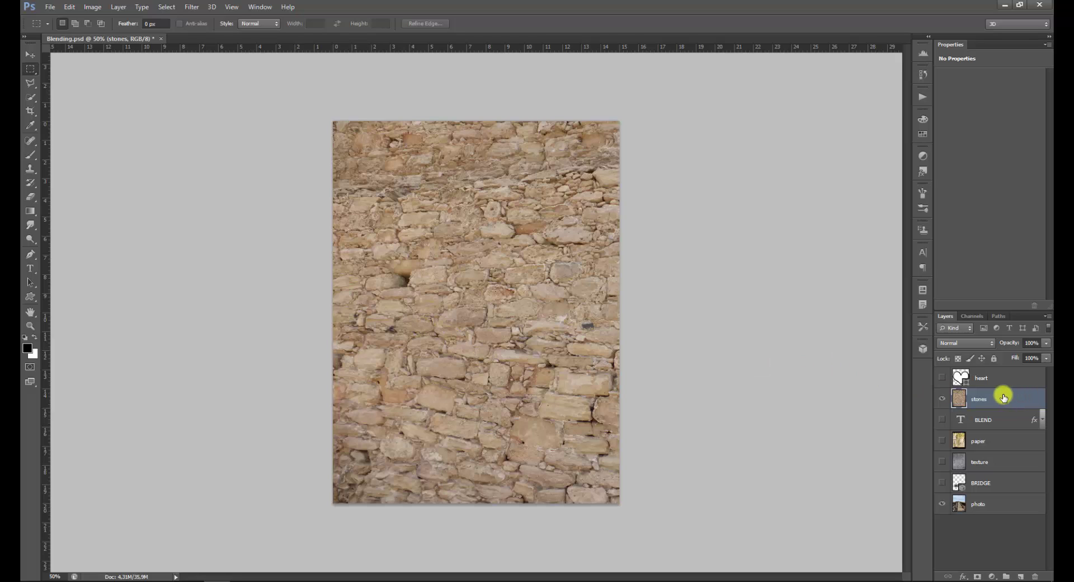
click(976, 344)
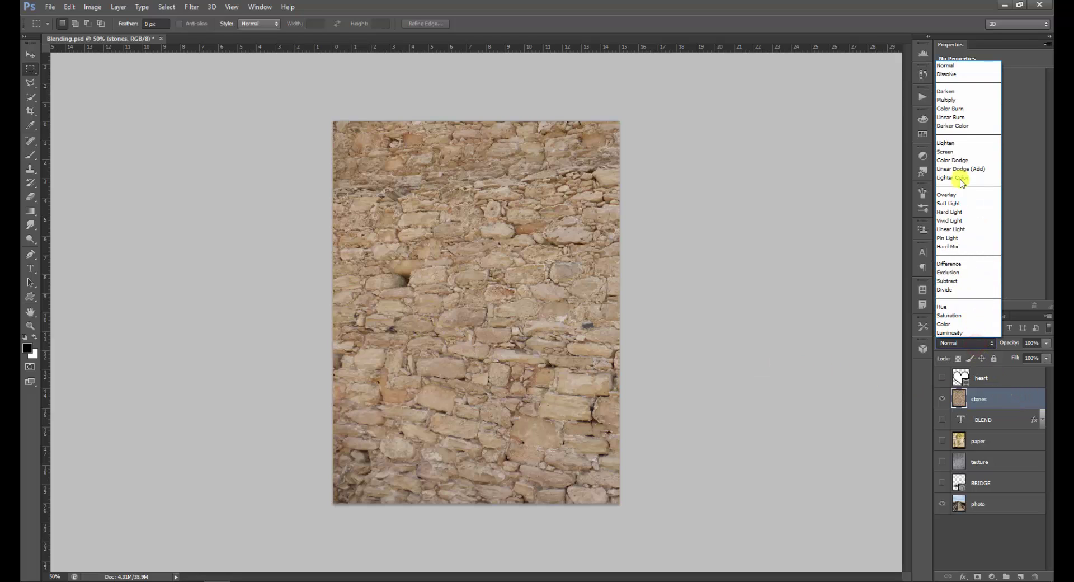
click(960, 100)
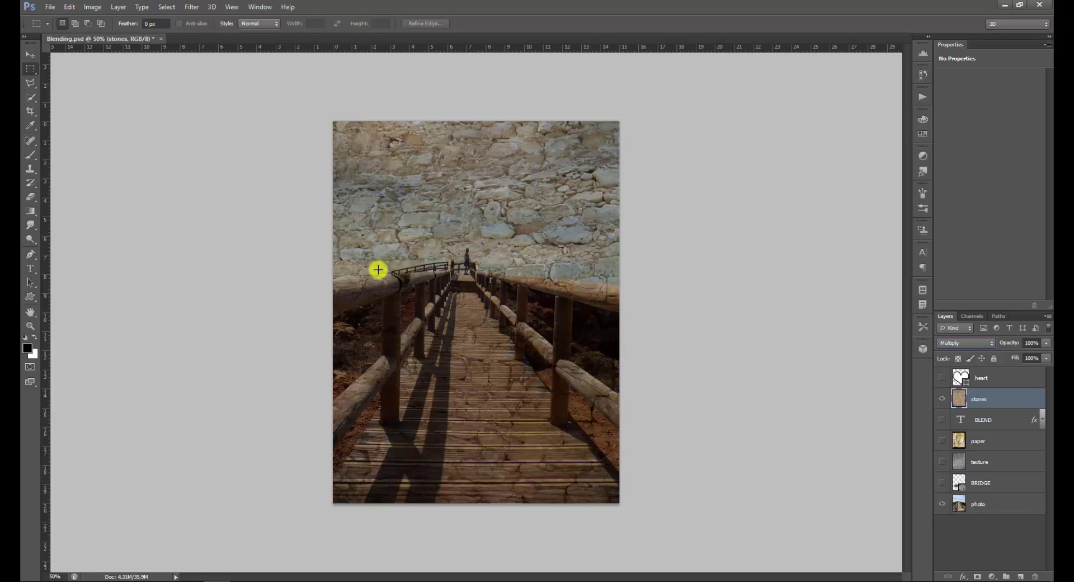
- Change the stones layer's blend mode to Screen and hide the layer
click(981, 344)
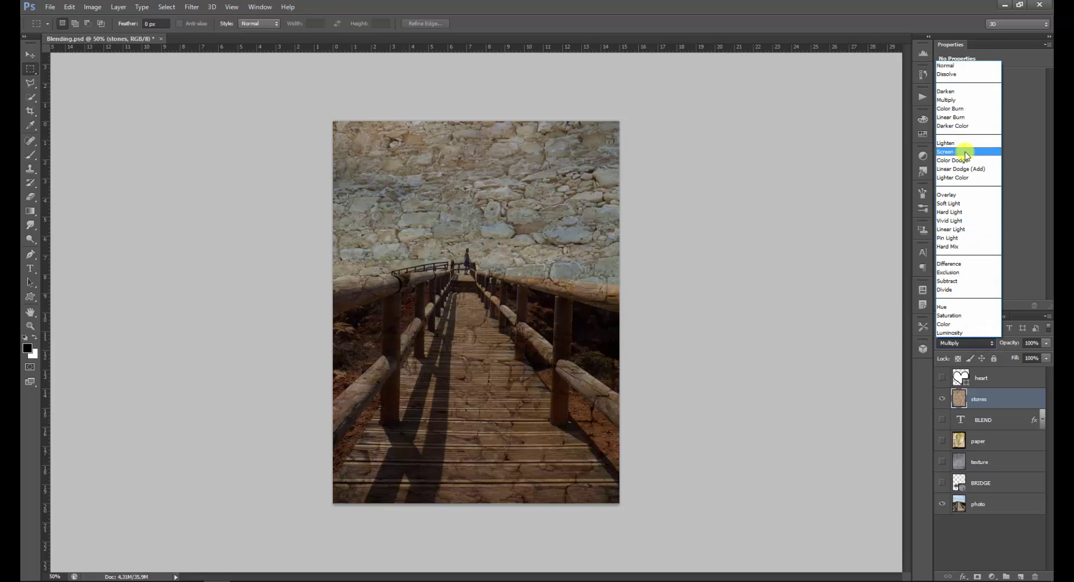
click(966, 152)
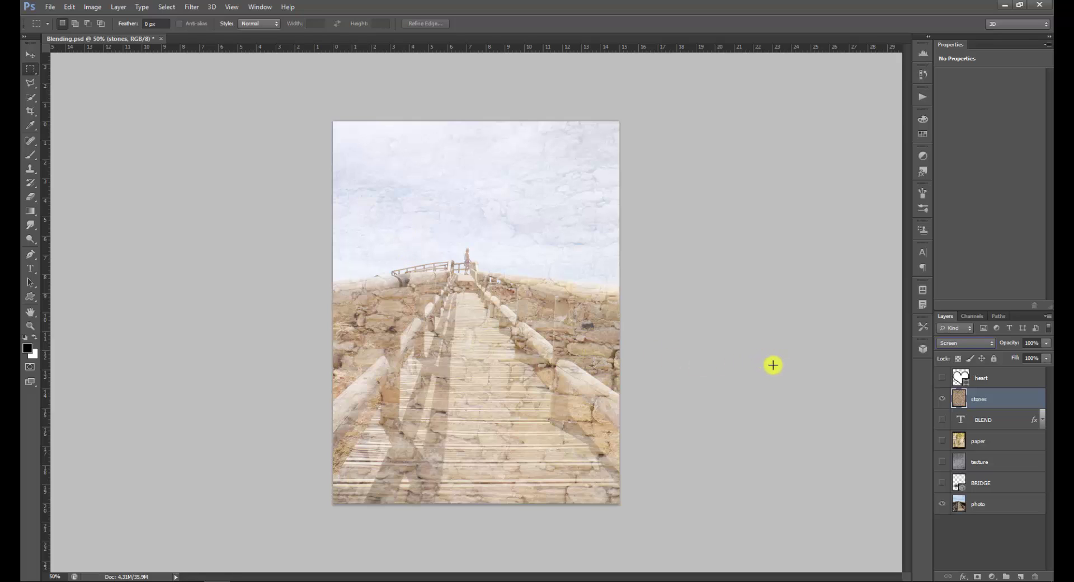
click(942, 399)
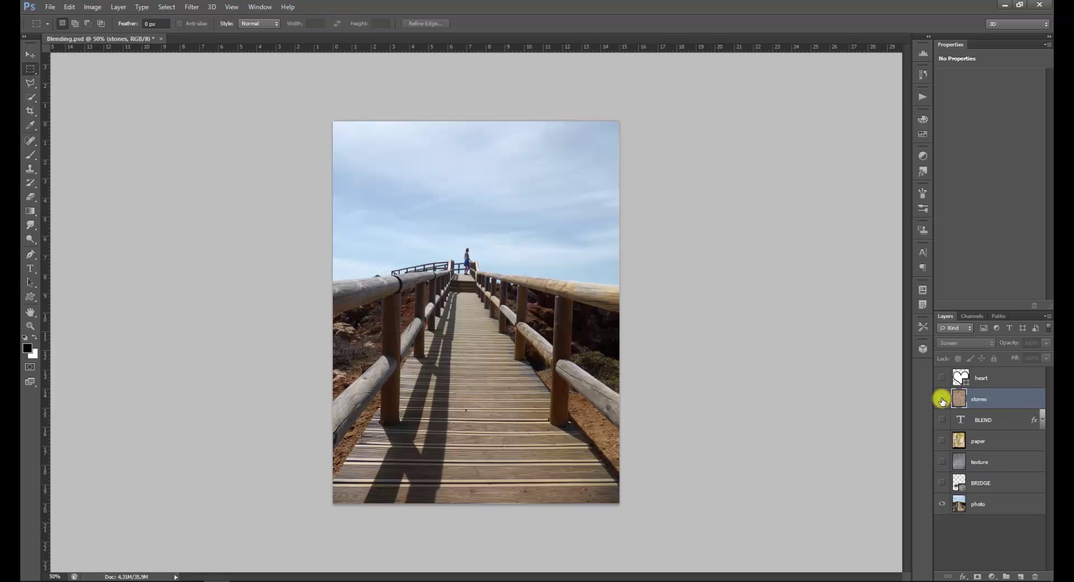
- Show the texture layer and set its blend mode to Overlay
click(989, 462)
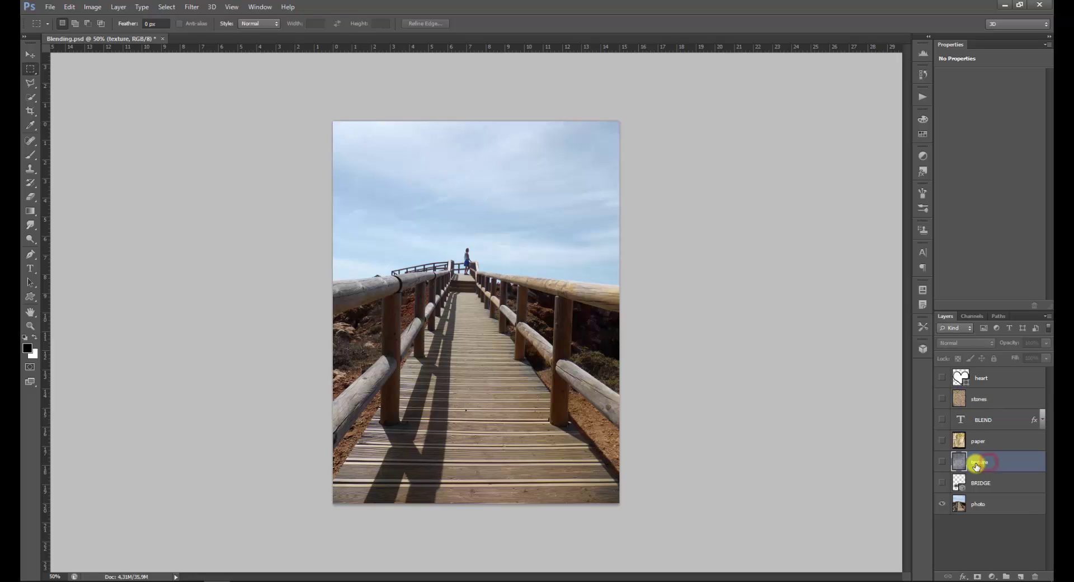
click(943, 463)
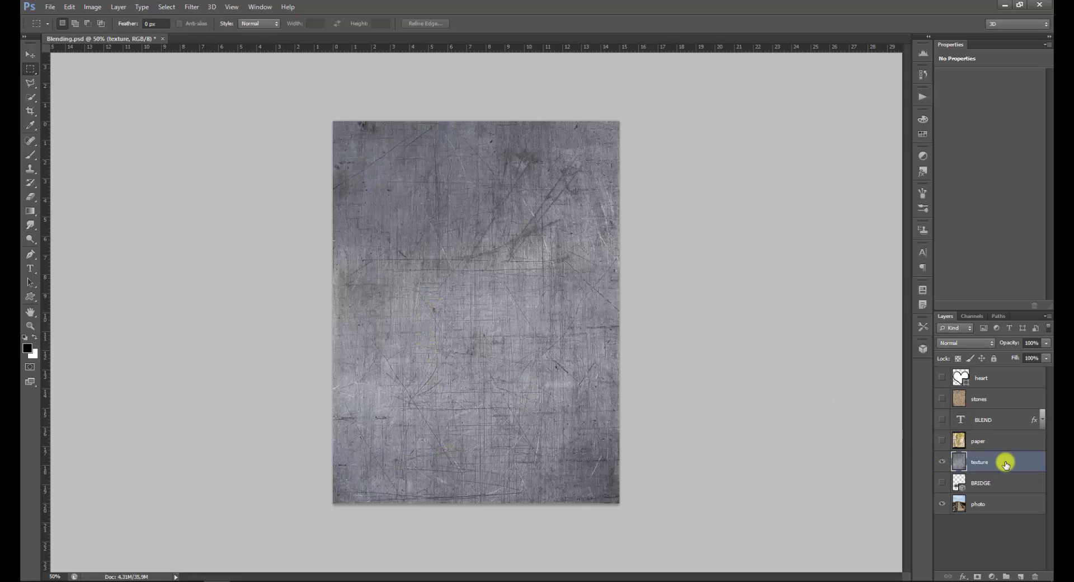
click(982, 343)
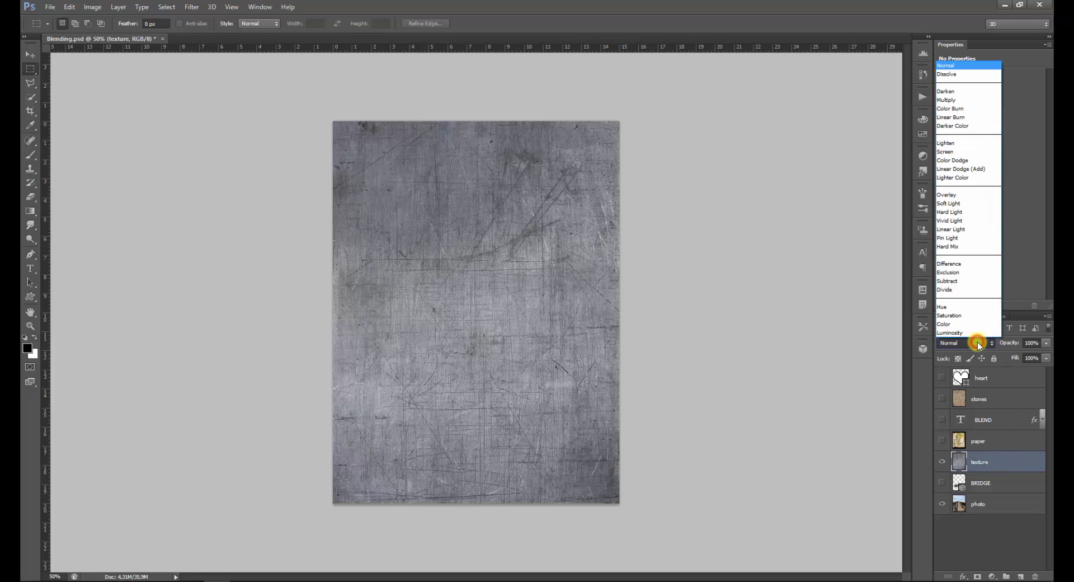
click(965, 196)
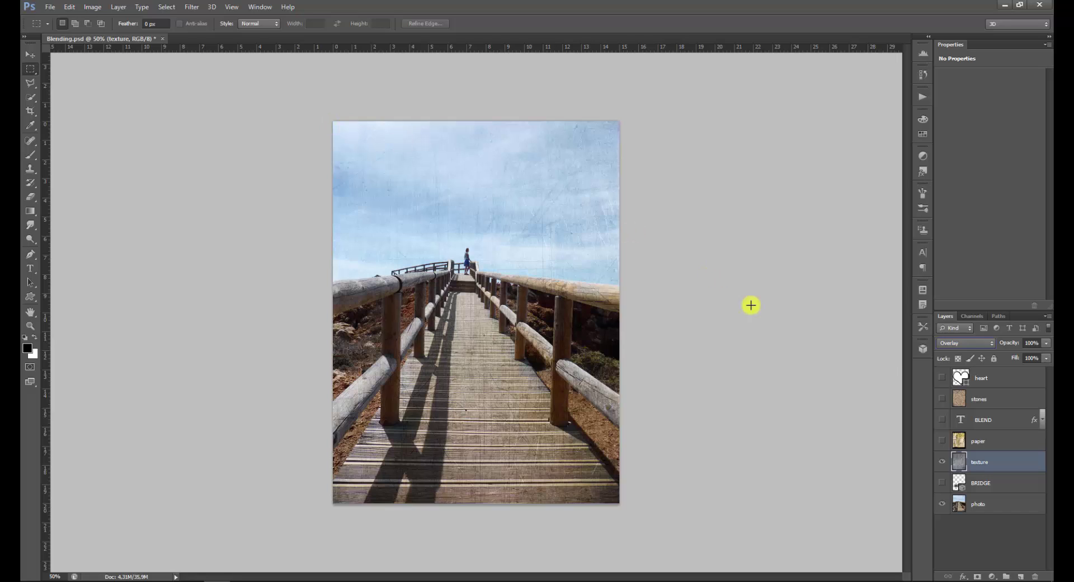
- Show the BRIDGE layer beneath the texture layer and clip the texture to it with a clipping mask
click(942, 460)
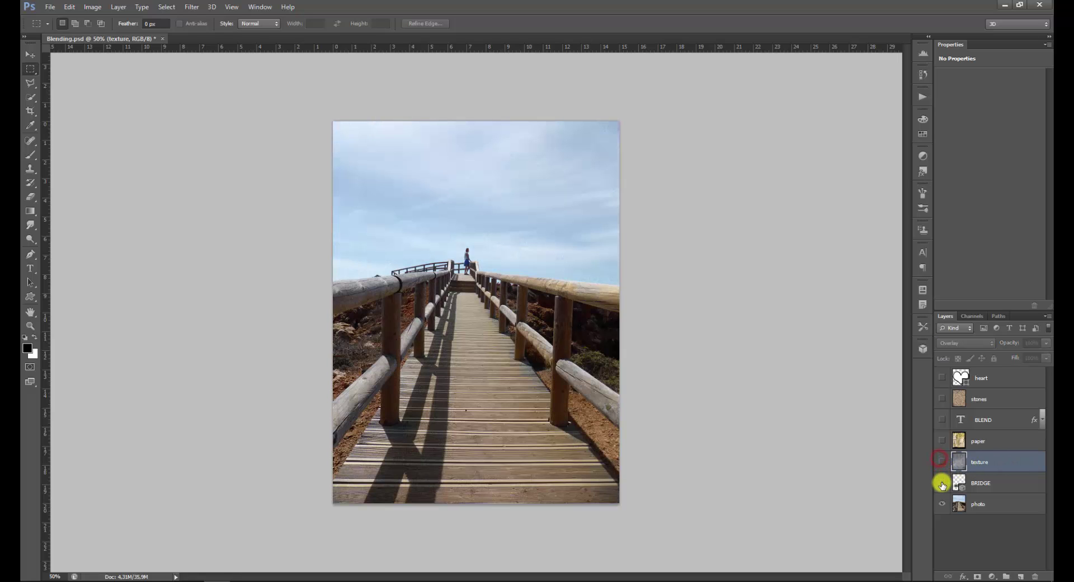
click(943, 483)
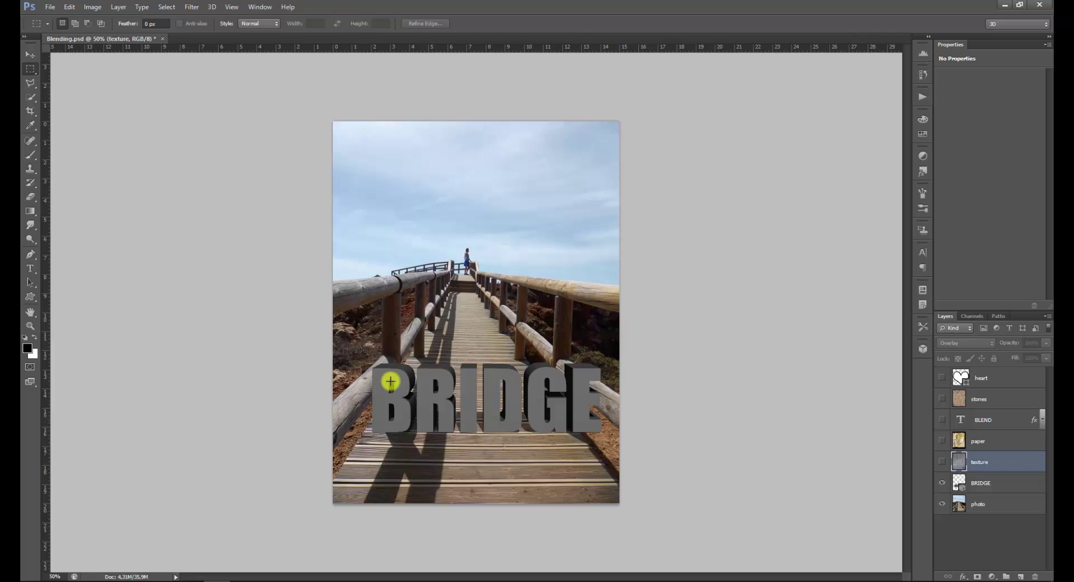
click(940, 462)
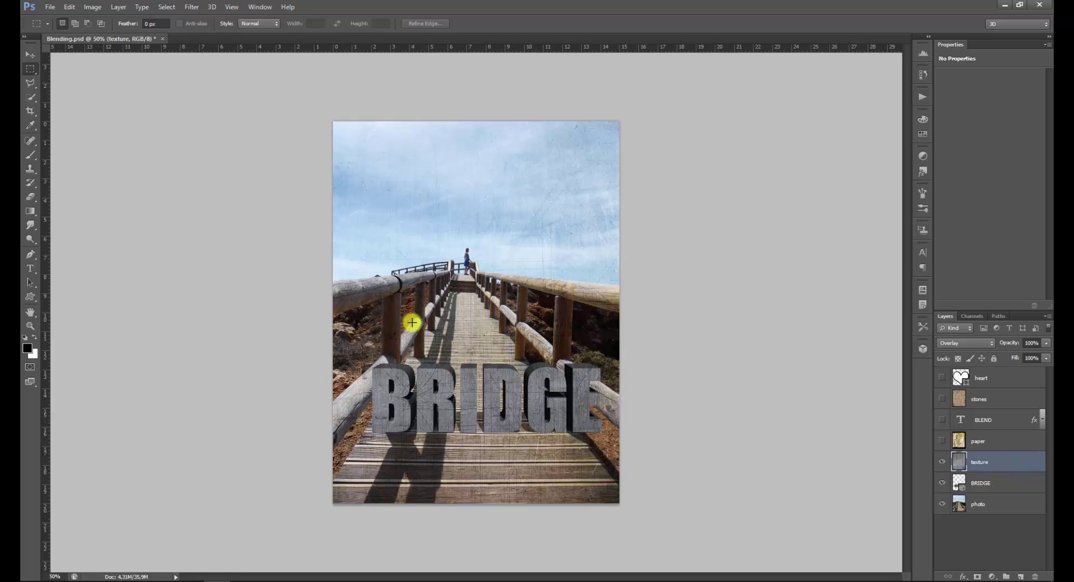
right_click(1001, 465)
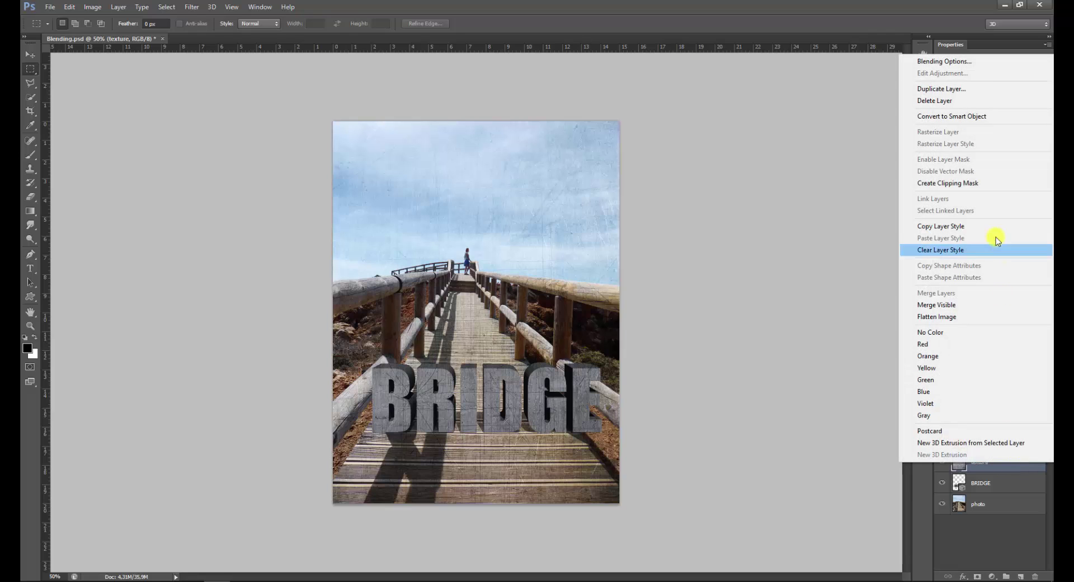
click(991, 183)
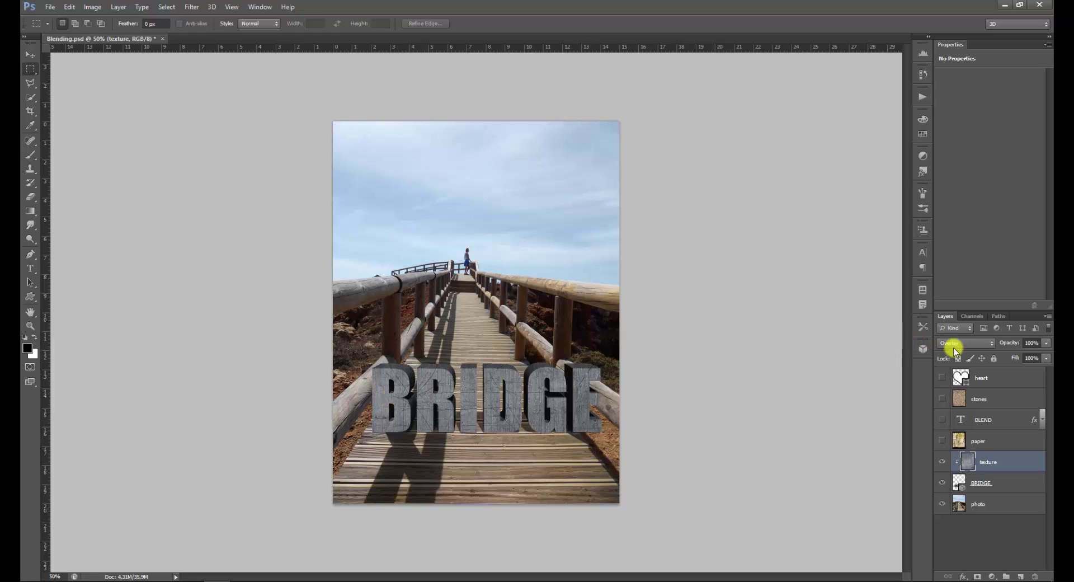
- Hide the texture and BRIDGE layers and show the BLEND text layer
click(943, 461)
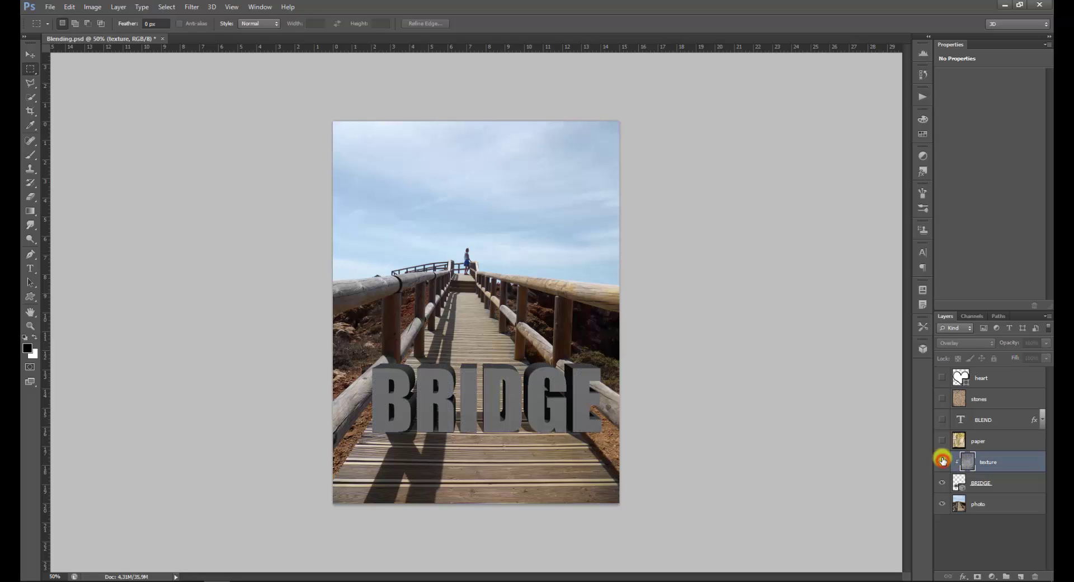
click(943, 419)
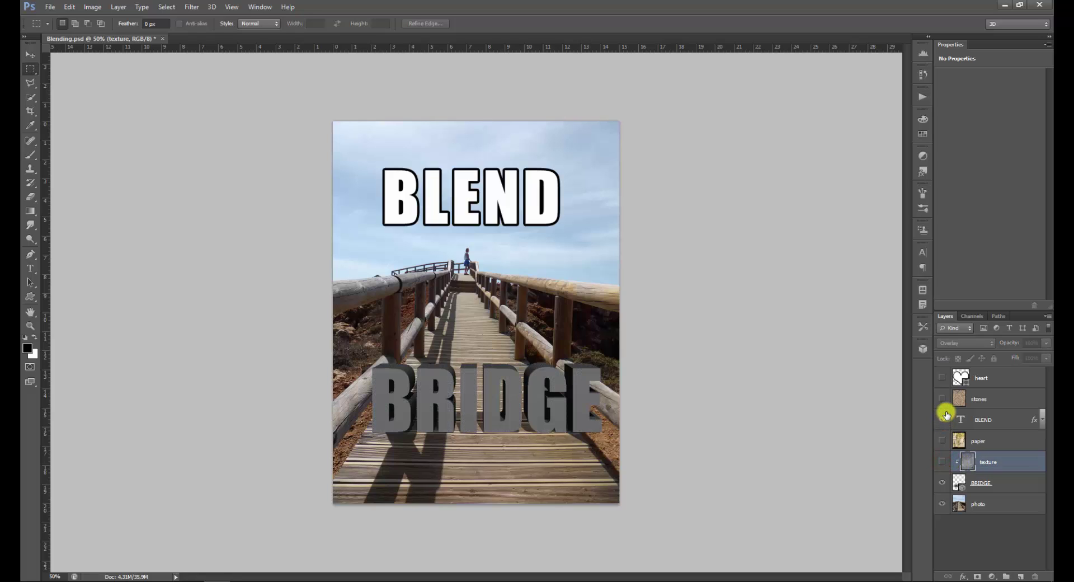
click(943, 483)
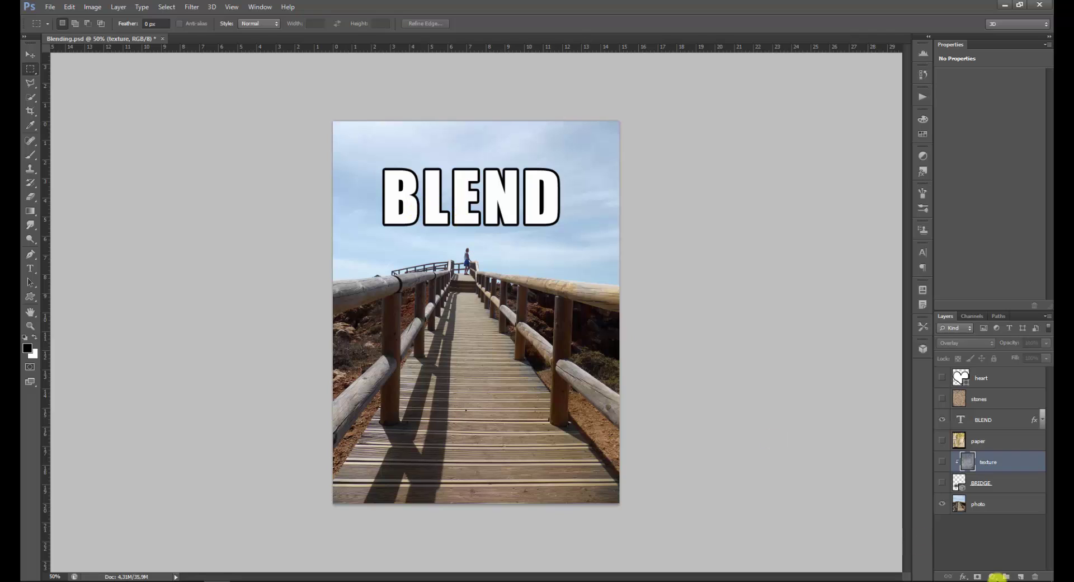
click(963, 577)
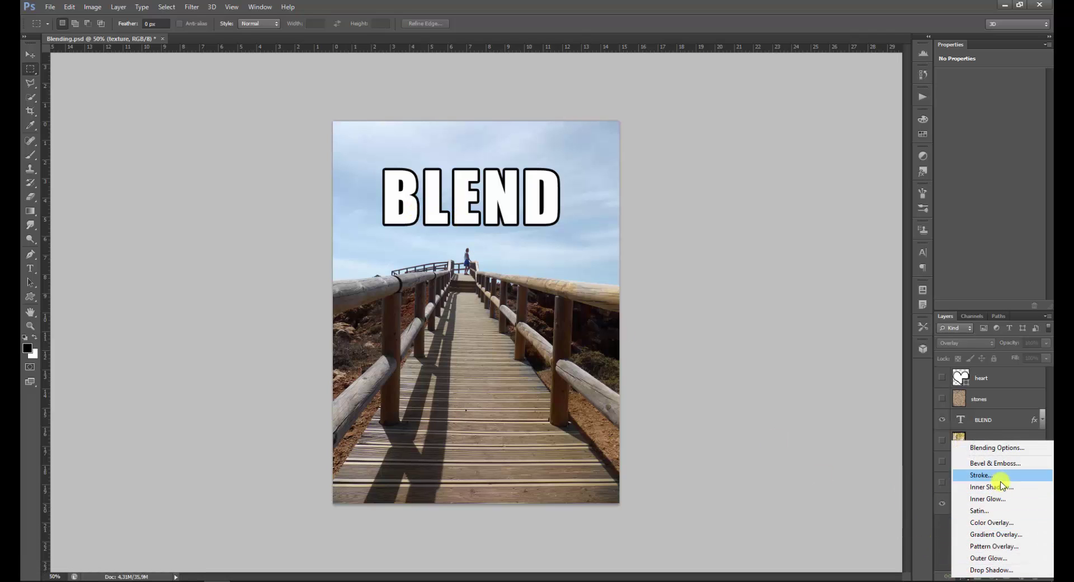
click(1002, 546)
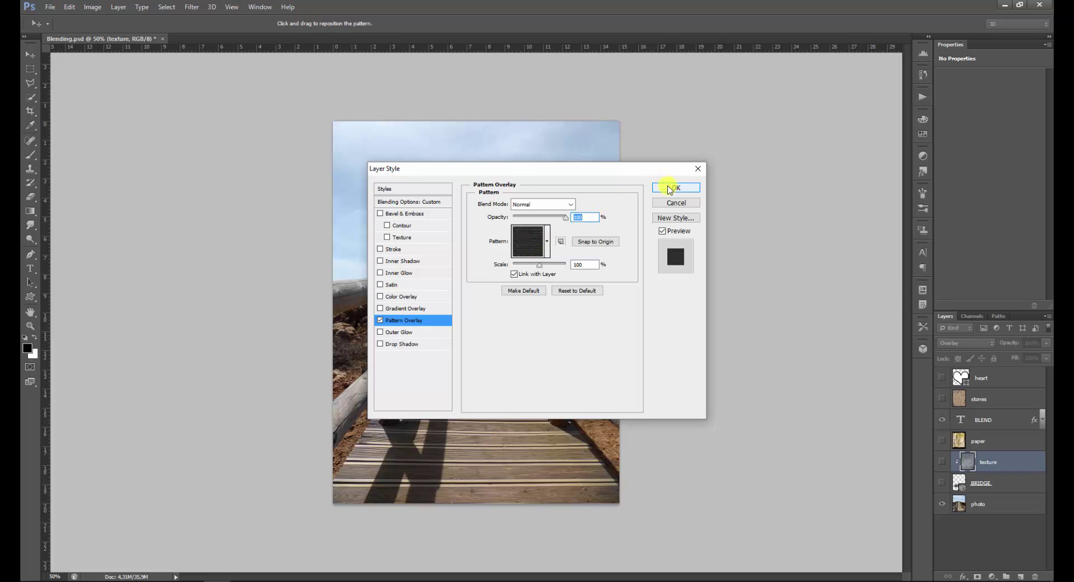
click(672, 205)
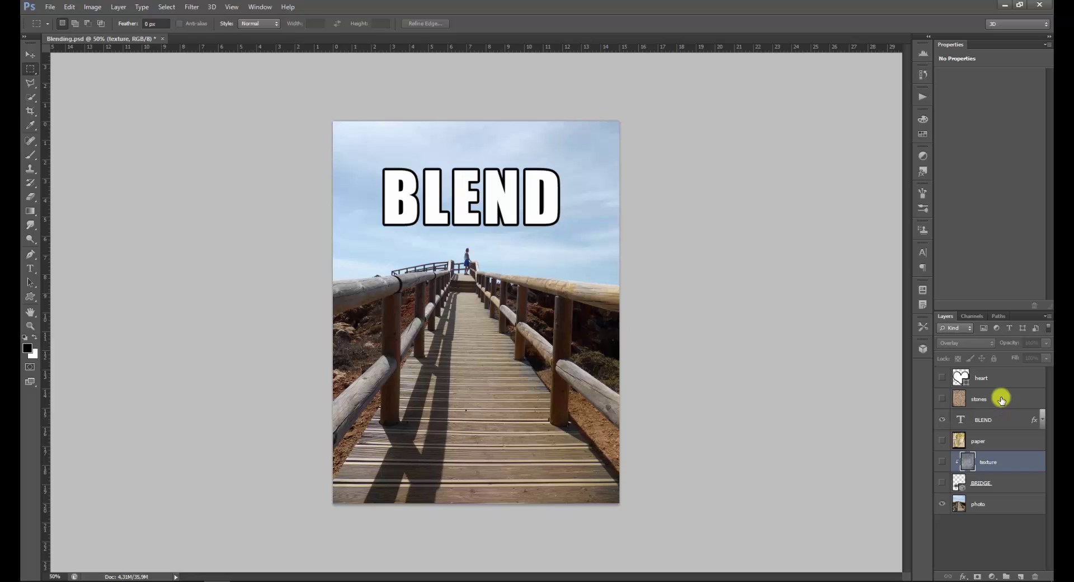
- Select the stones layer and show it above the BLEND text
click(998, 422)
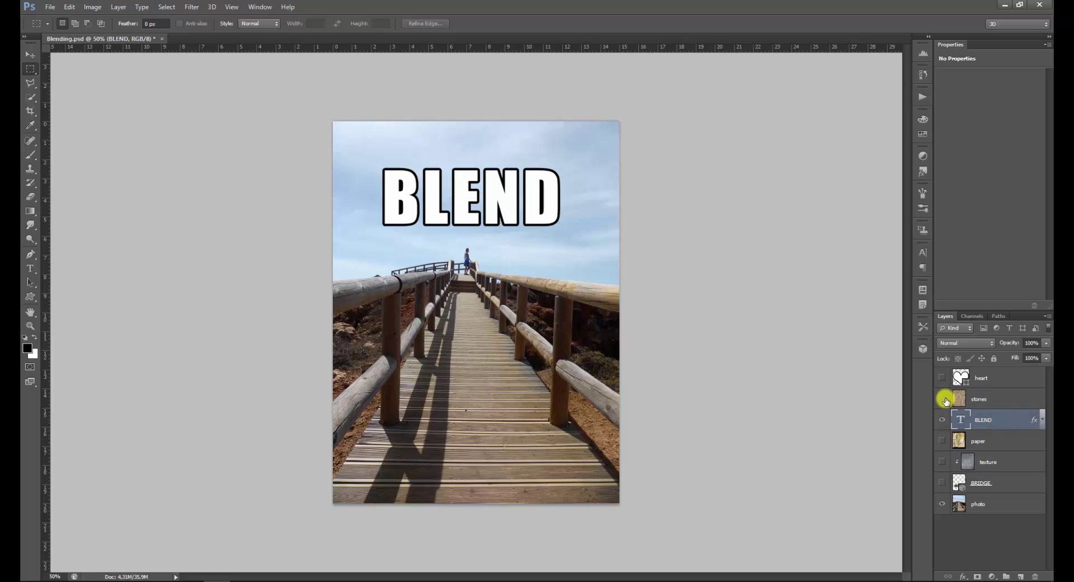
click(997, 397)
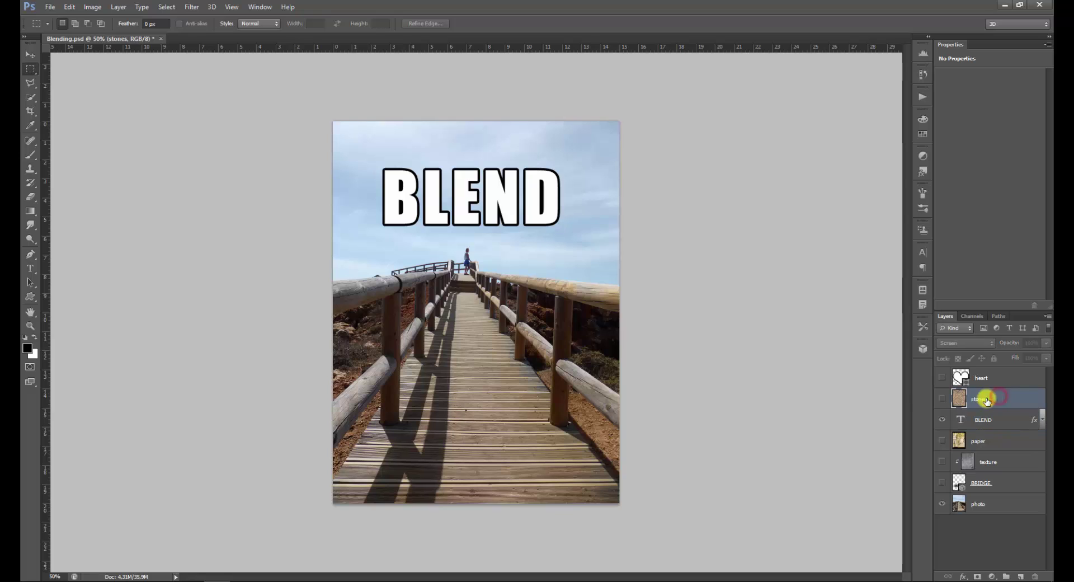
click(944, 399)
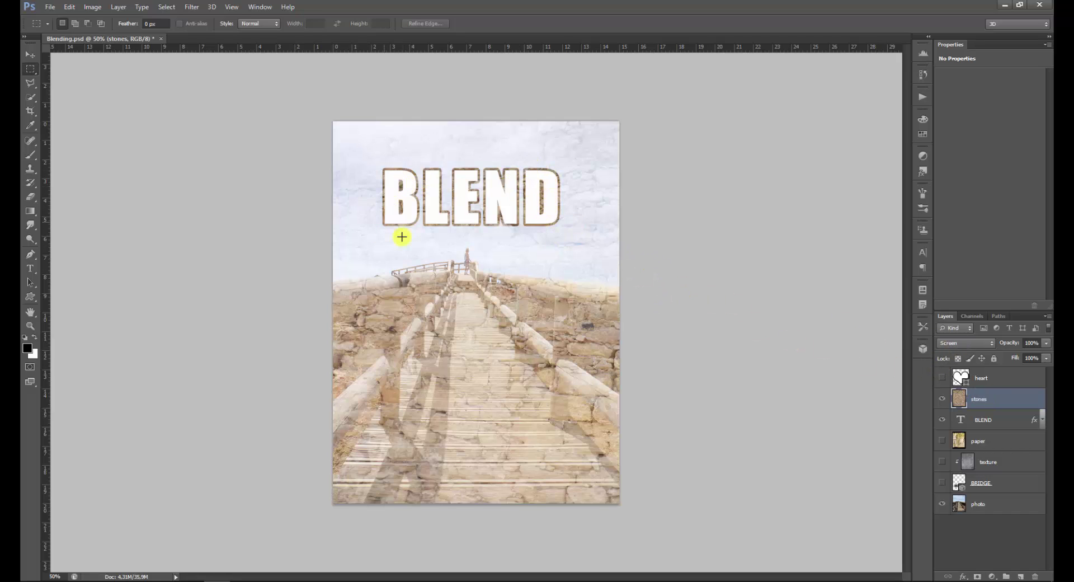
- Set the stones layer's blend mode to Multiply and clip it to the BLEND text with a clipping mask
click(960, 343)
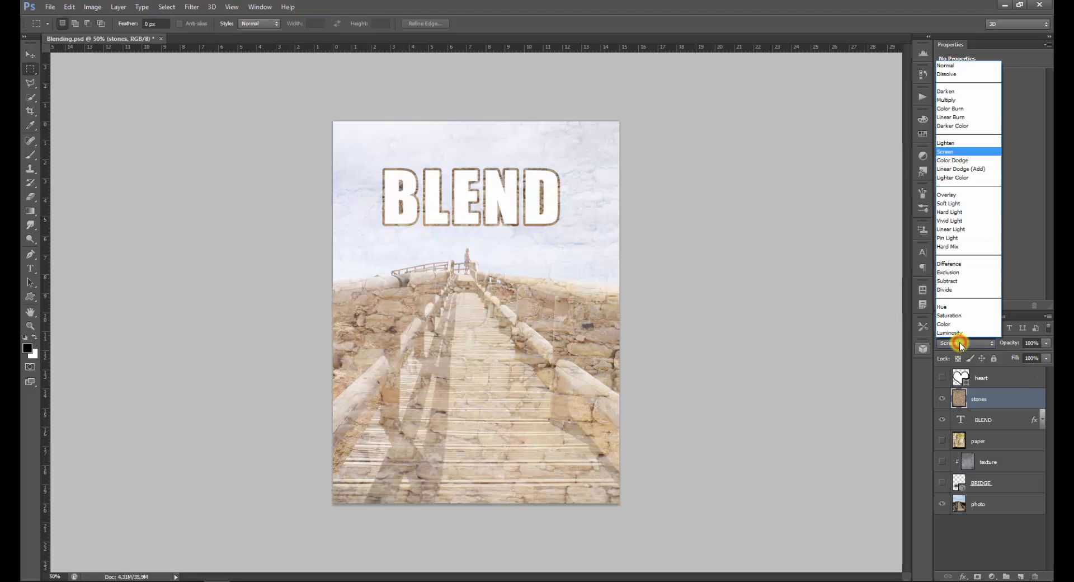
click(955, 100)
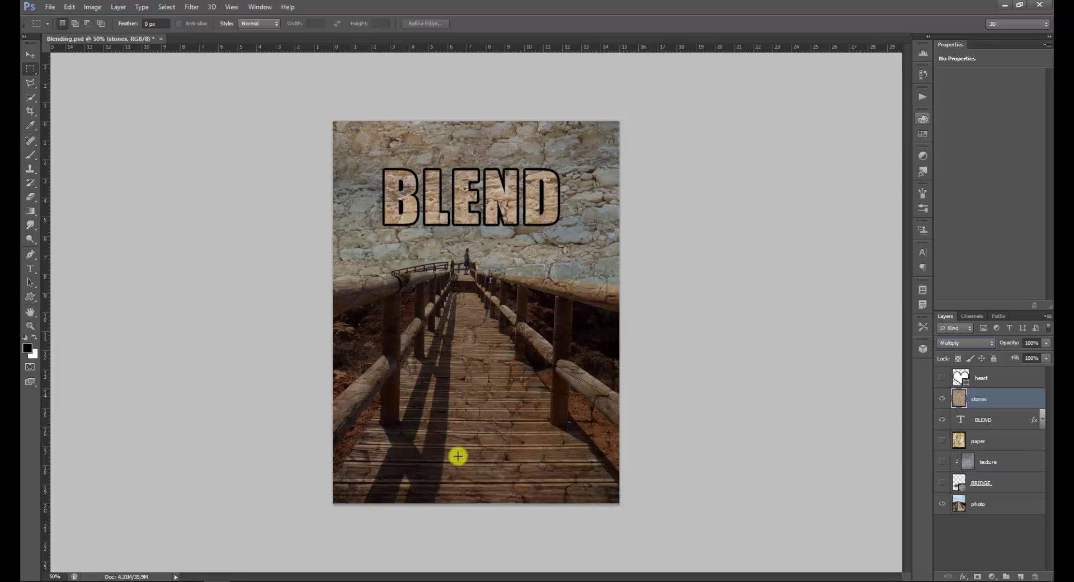
right_click(991, 399)
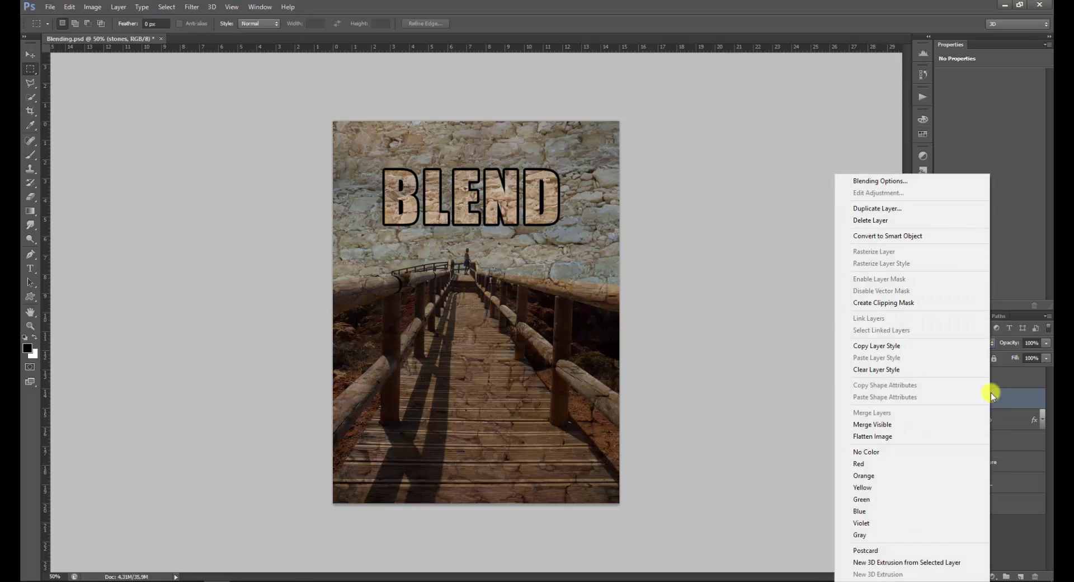
click(946, 302)
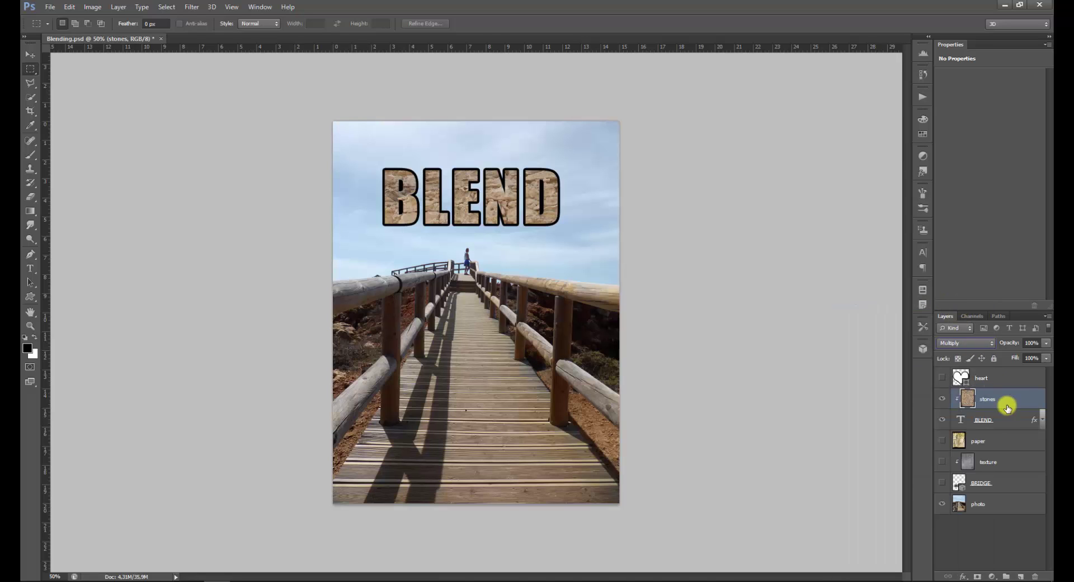
- Try the Screen blend mode on the clipped stones layer and return it to Multiply
click(987, 343)
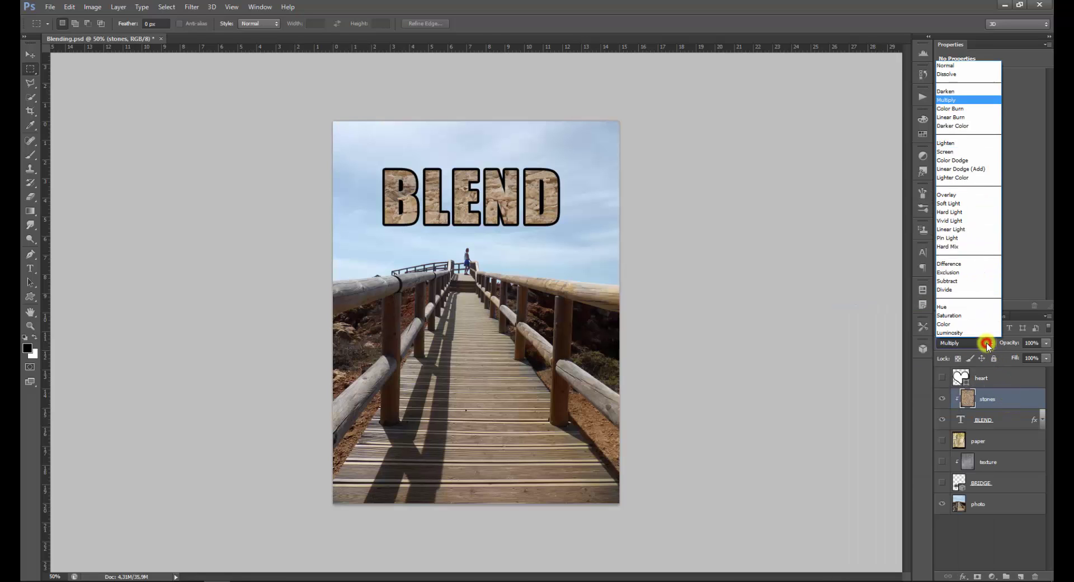
click(958, 152)
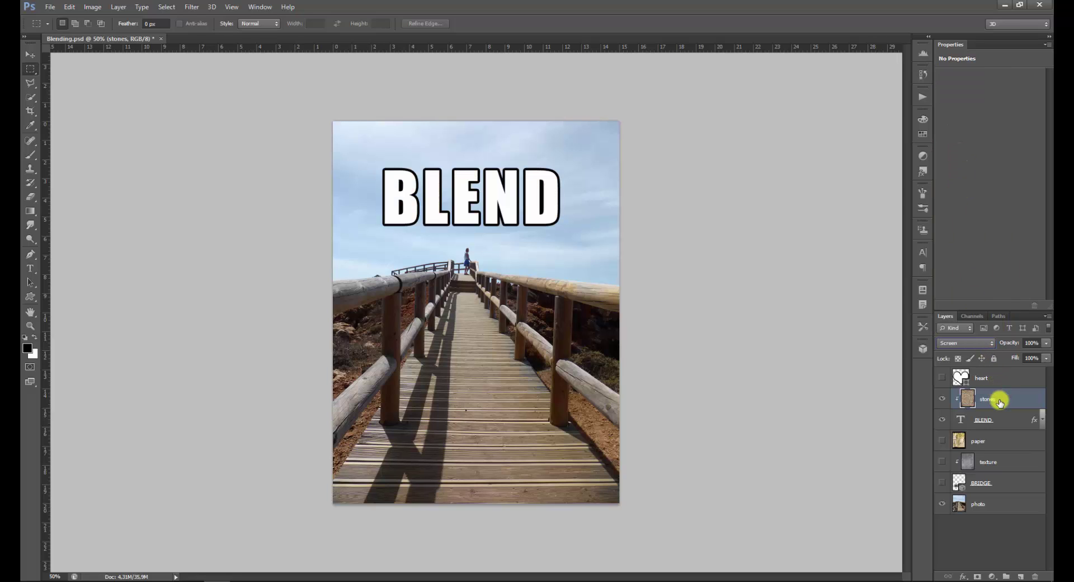
click(954, 343)
click(947, 100)
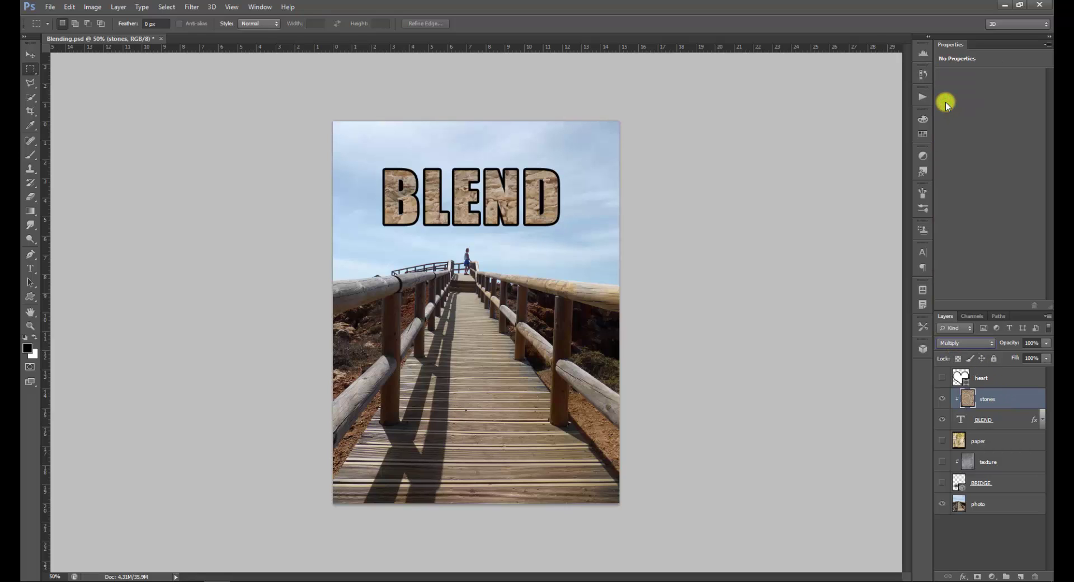
click(970, 343)
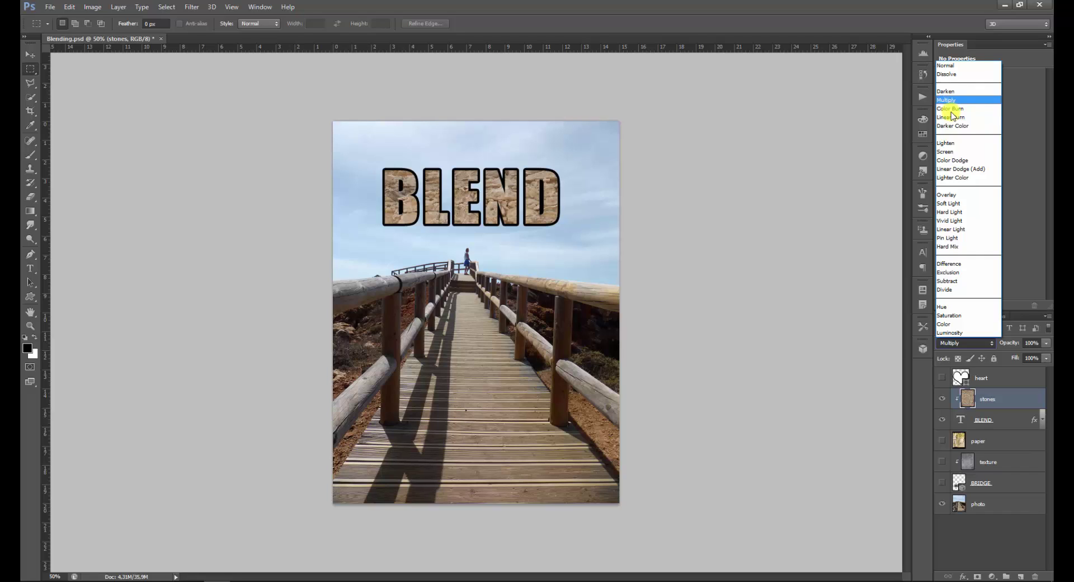
click(996, 418)
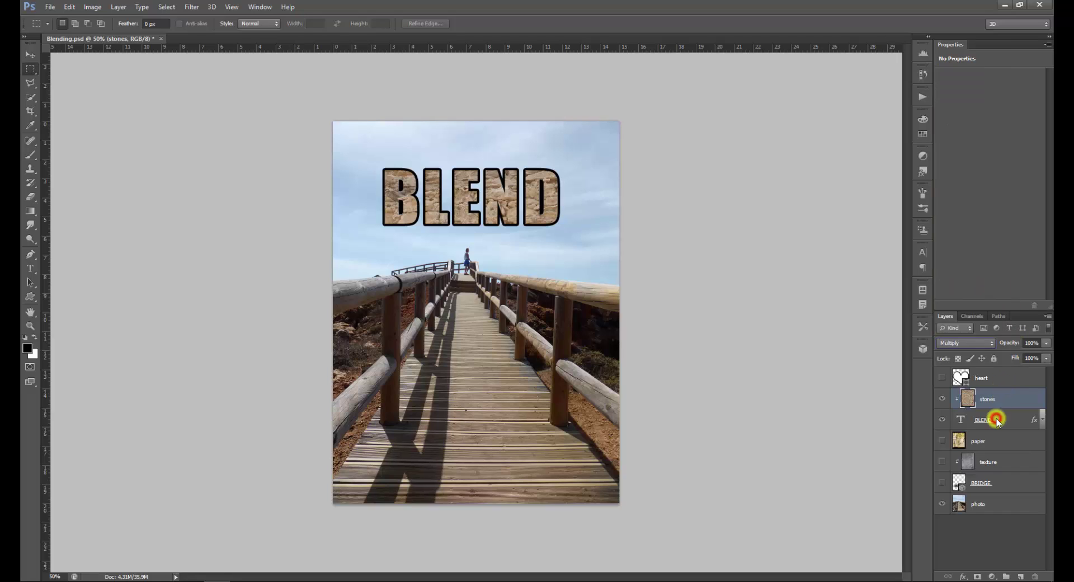
- Select the BLEND text layer and rasterize its layer style
click(998, 421)
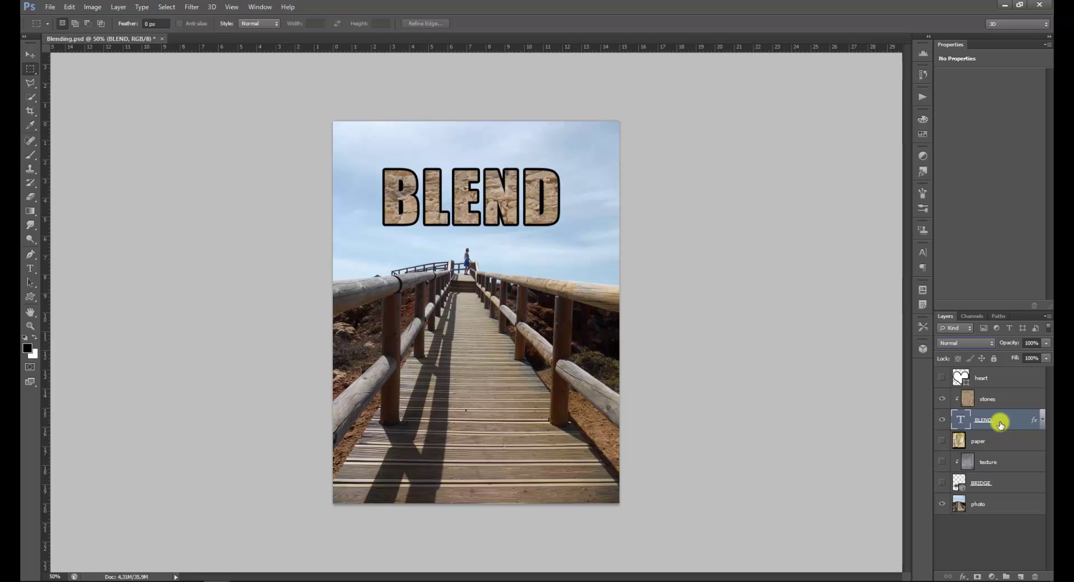
right_click(1000, 424)
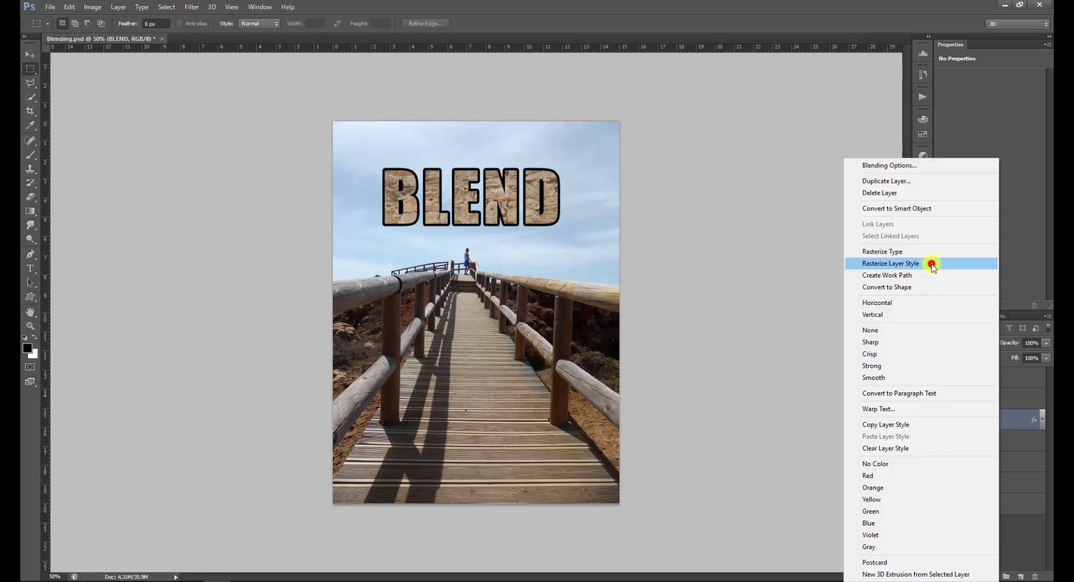
click(933, 265)
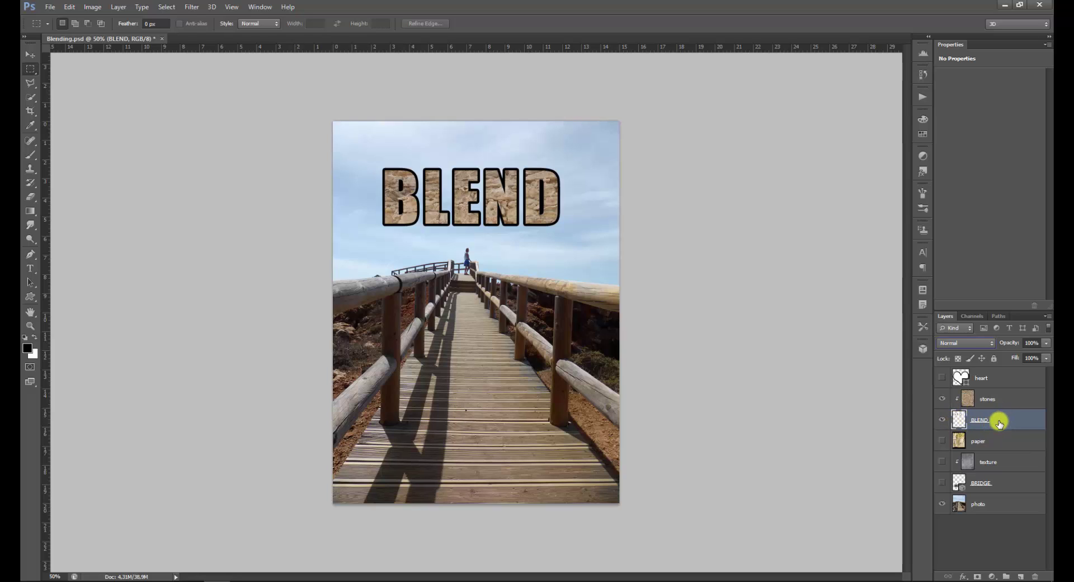
- Try the Screen blend mode on the rasterized BLEND layer and return it to Normal
click(976, 342)
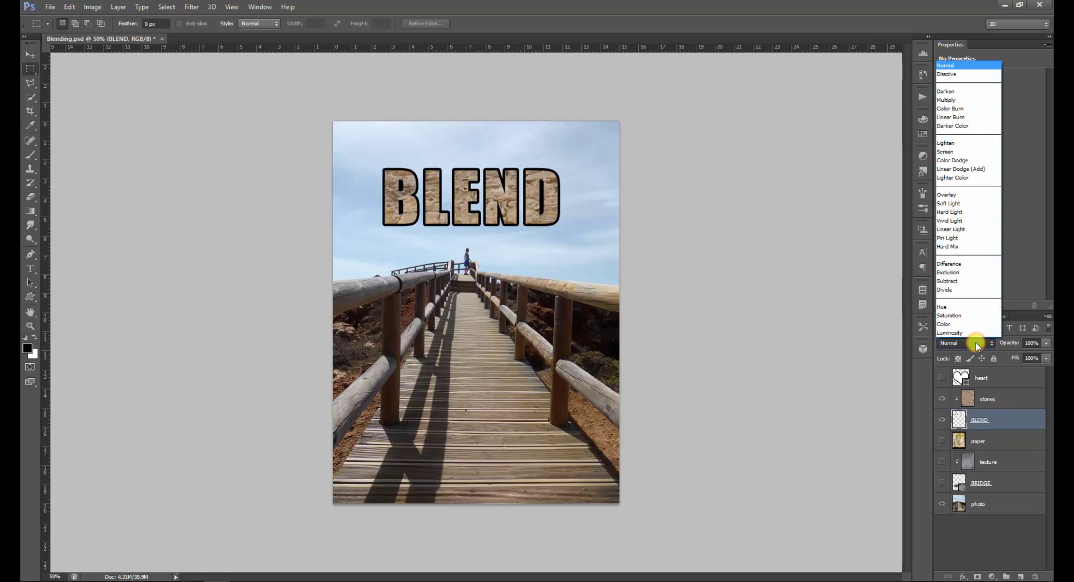
click(965, 151)
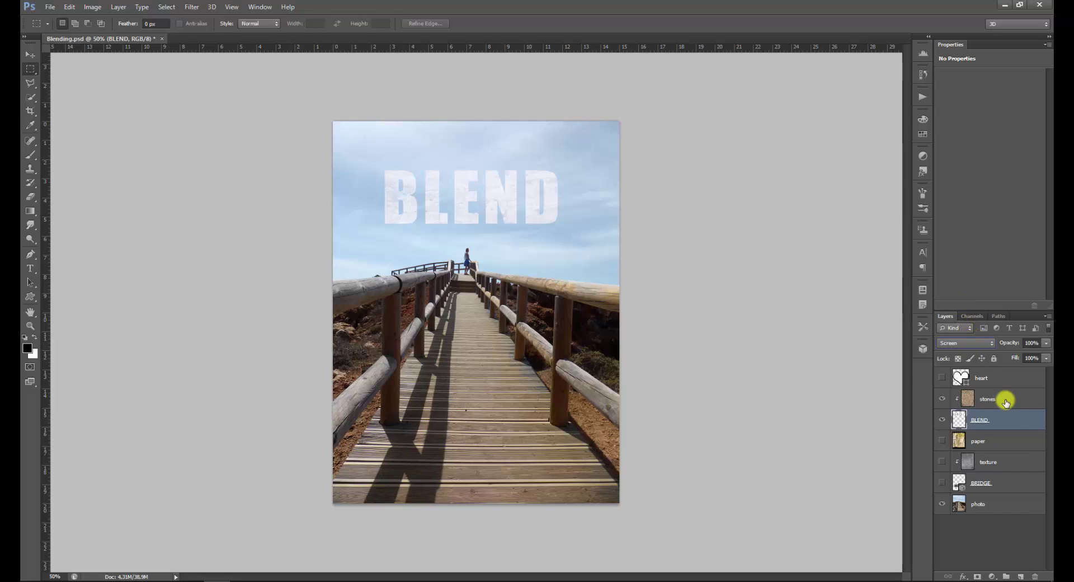
click(980, 342)
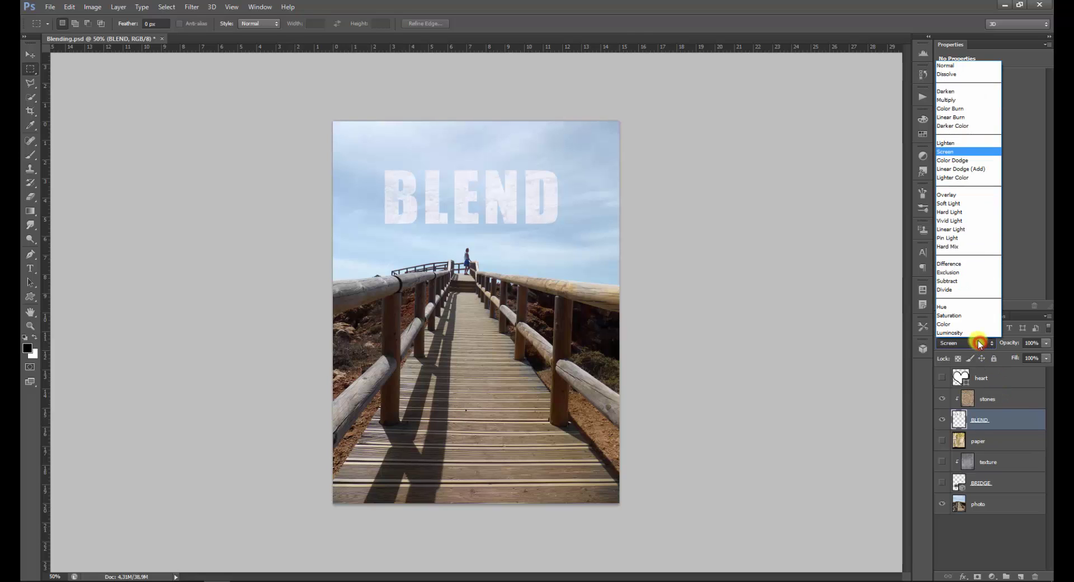
click(962, 66)
- Preview the stones layer in Screen mode over the rasterized BLEND lettering and set it back to Multiply
click(1019, 399)
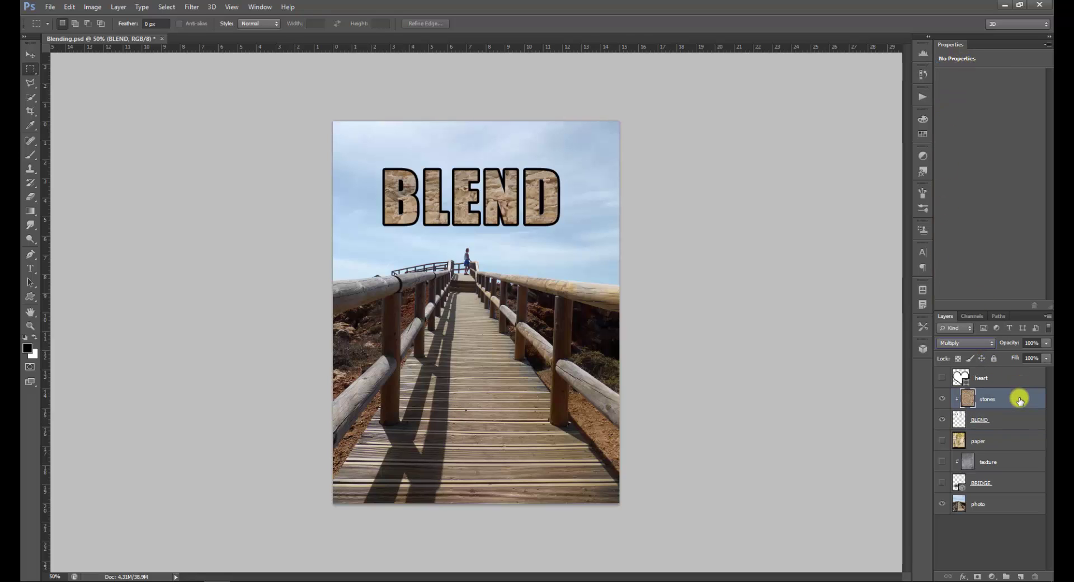
click(982, 341)
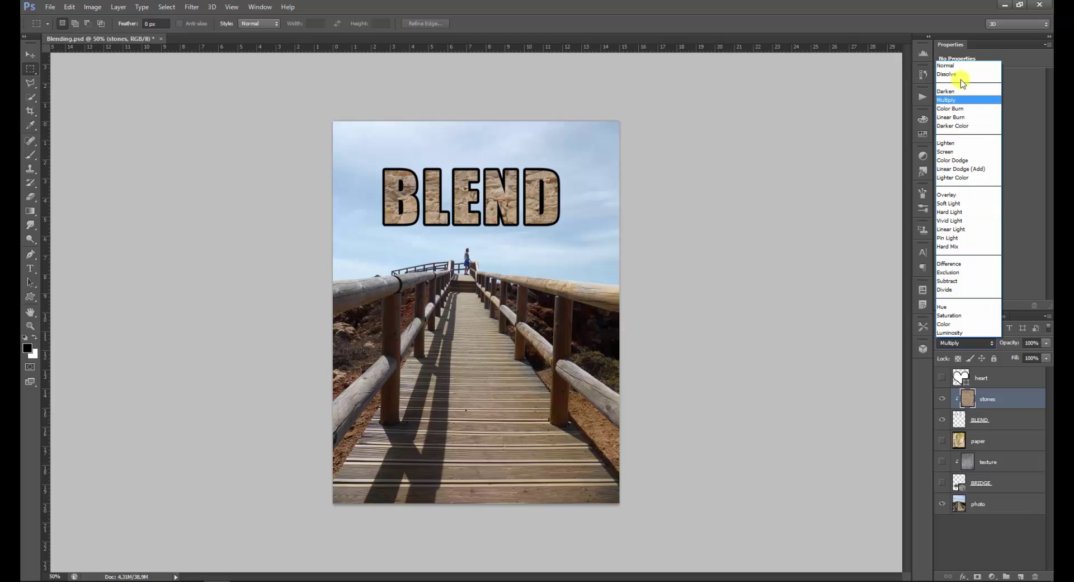
click(955, 152)
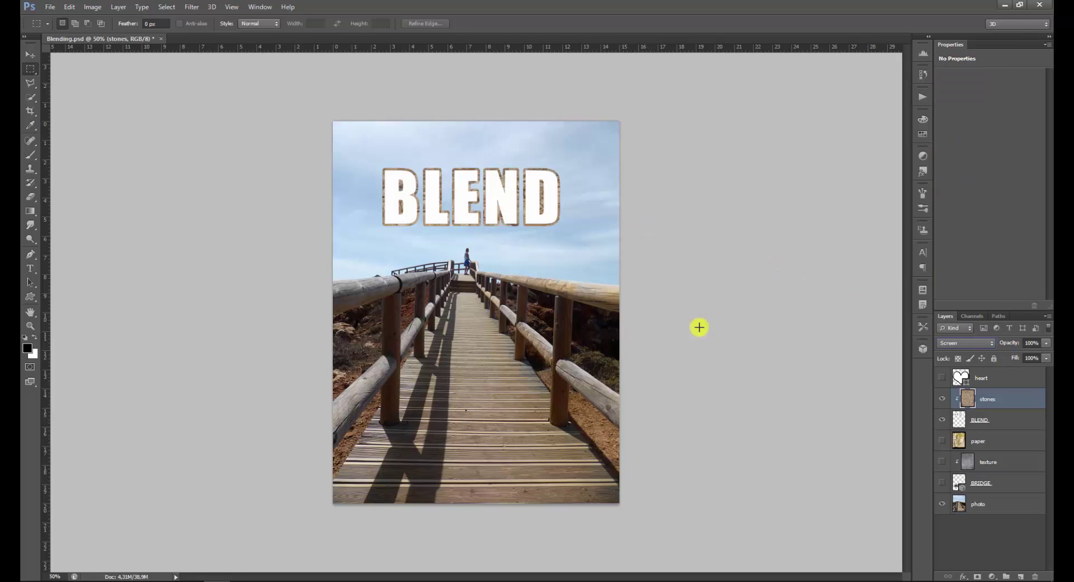
click(976, 344)
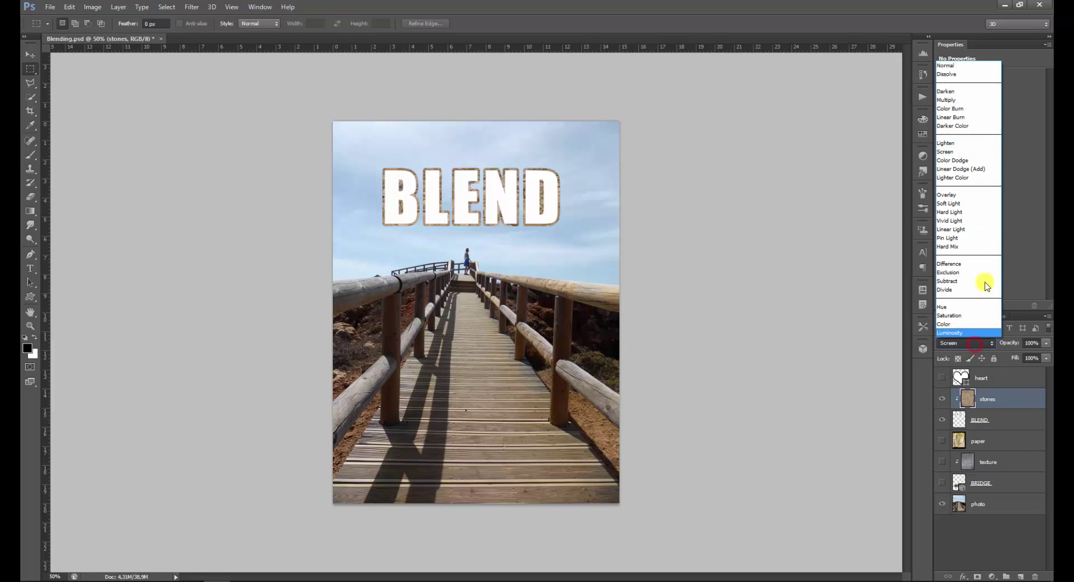
click(968, 100)
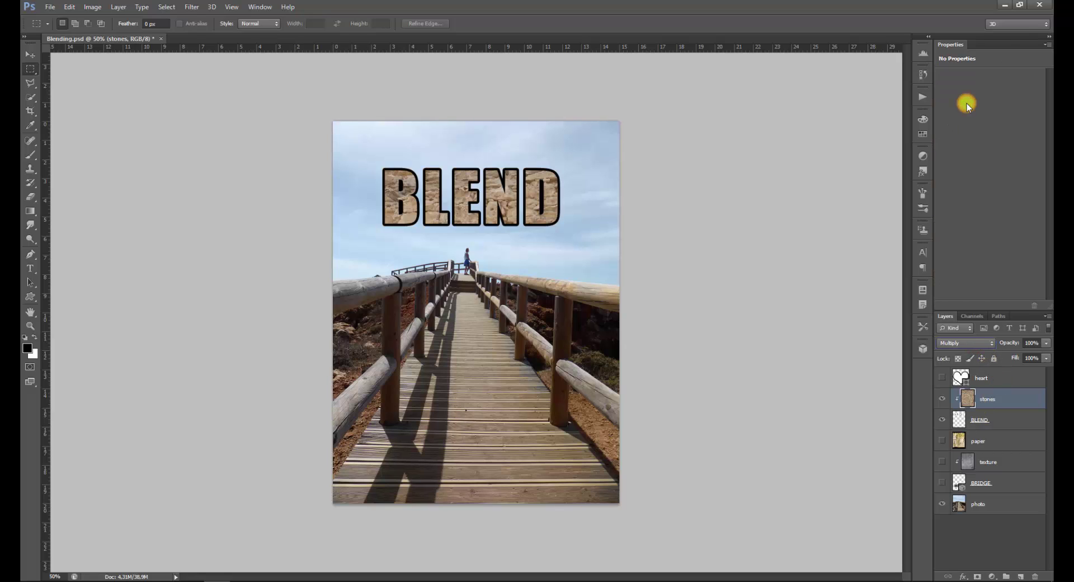
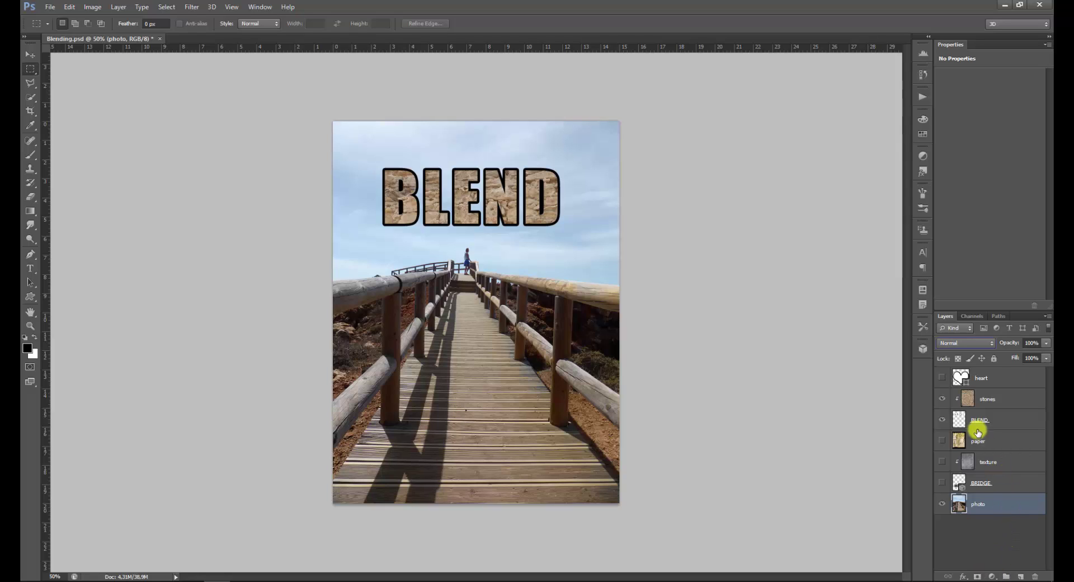
- Hide the stones and BLEND layers so only the bridge photo shows
click(942, 420)
click(943, 399)
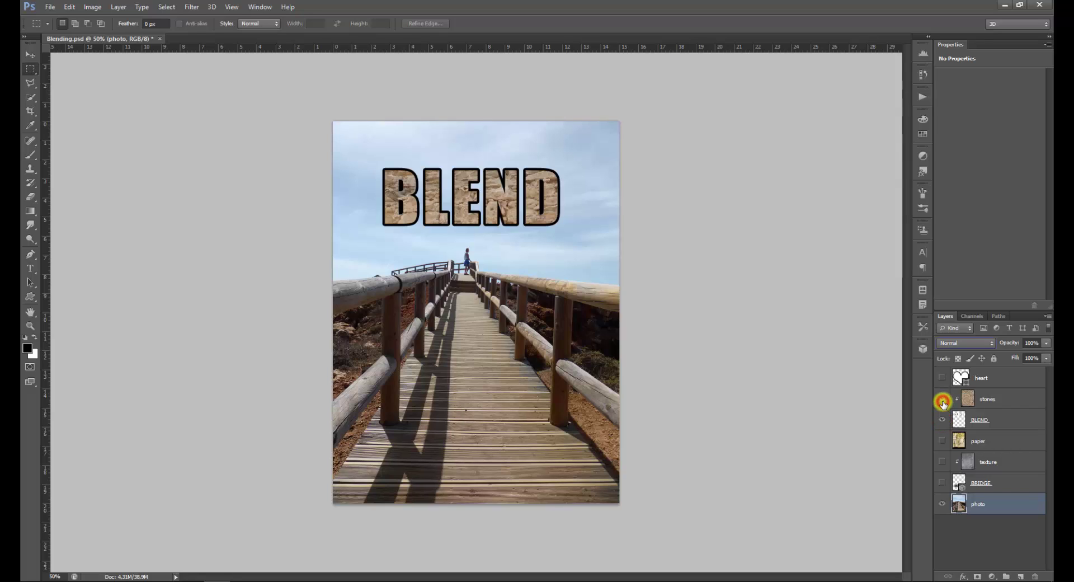
click(943, 400)
click(941, 420)
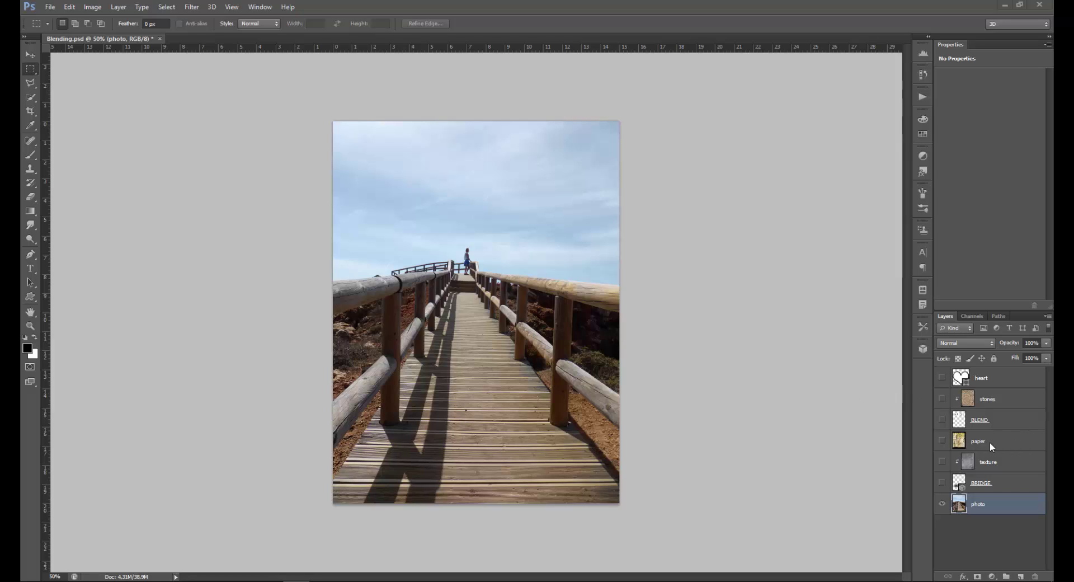
- Show the paper layer over the photo and set its blend mode to Multiply
click(943, 441)
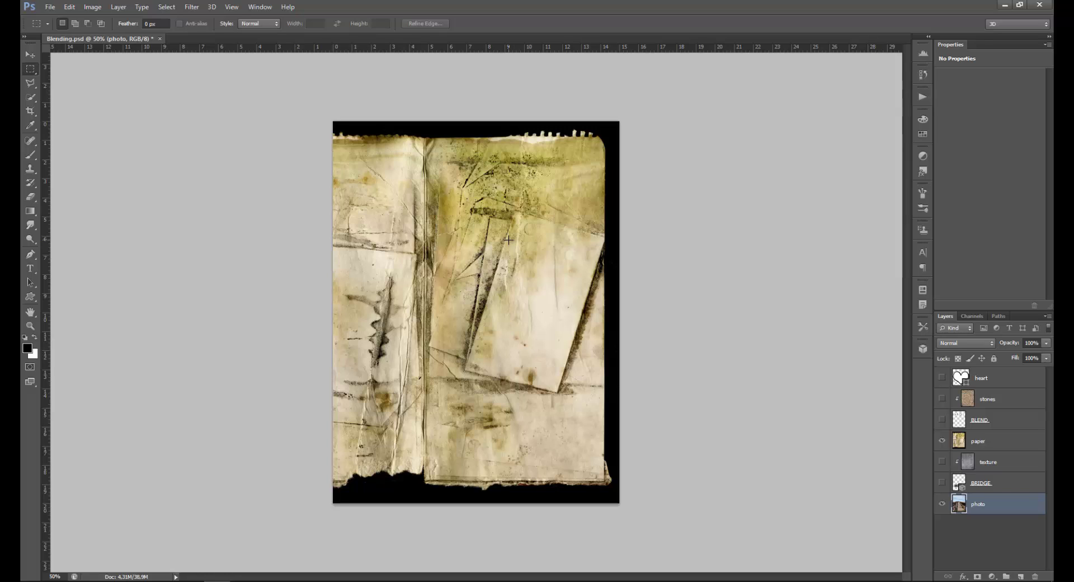
click(1001, 443)
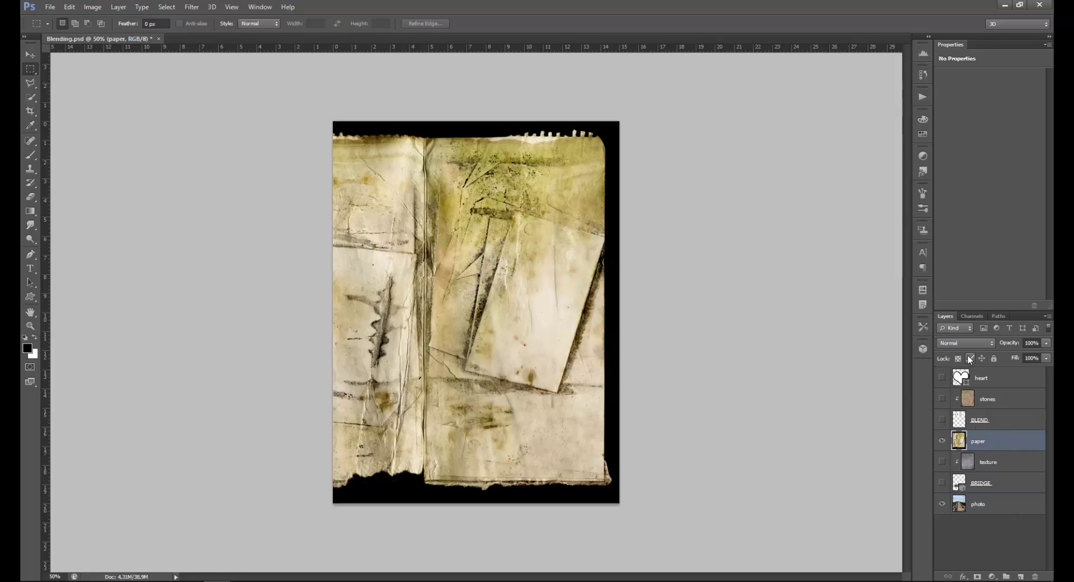
click(969, 343)
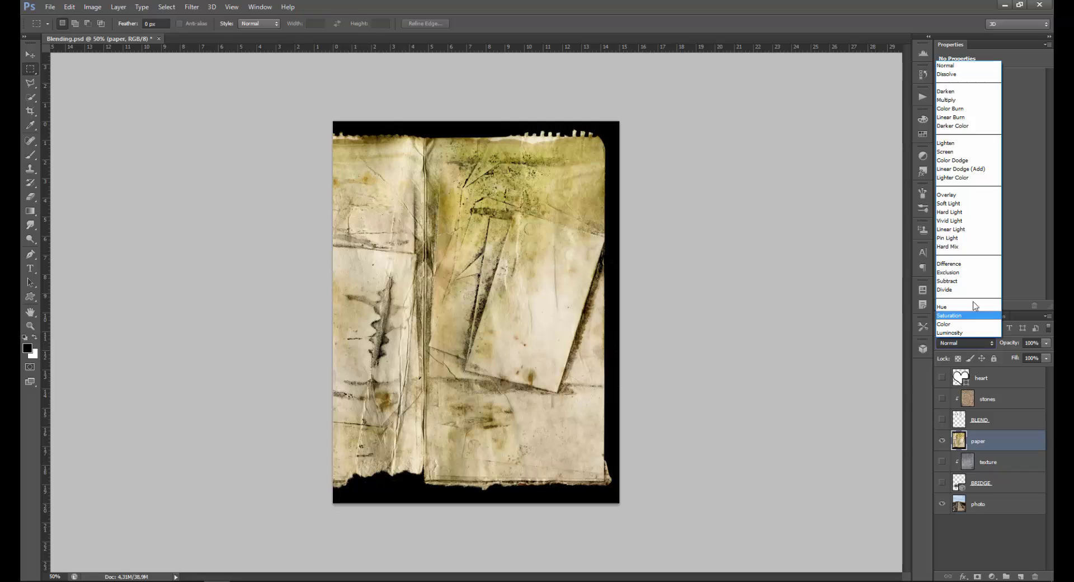
click(969, 101)
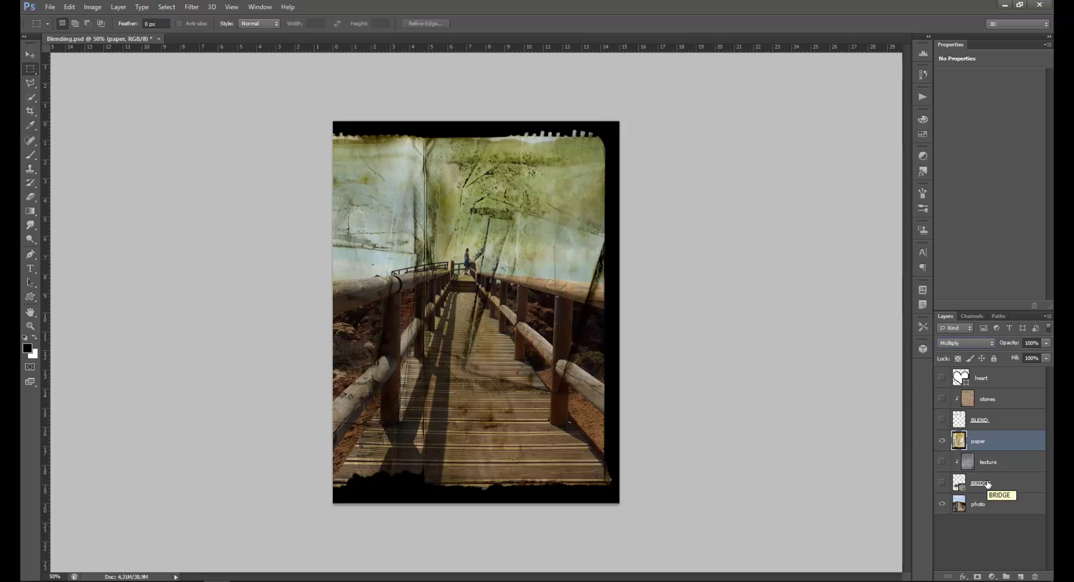
- Try adjusting the paper layer's opacity and leave it at 100%
click(1047, 342)
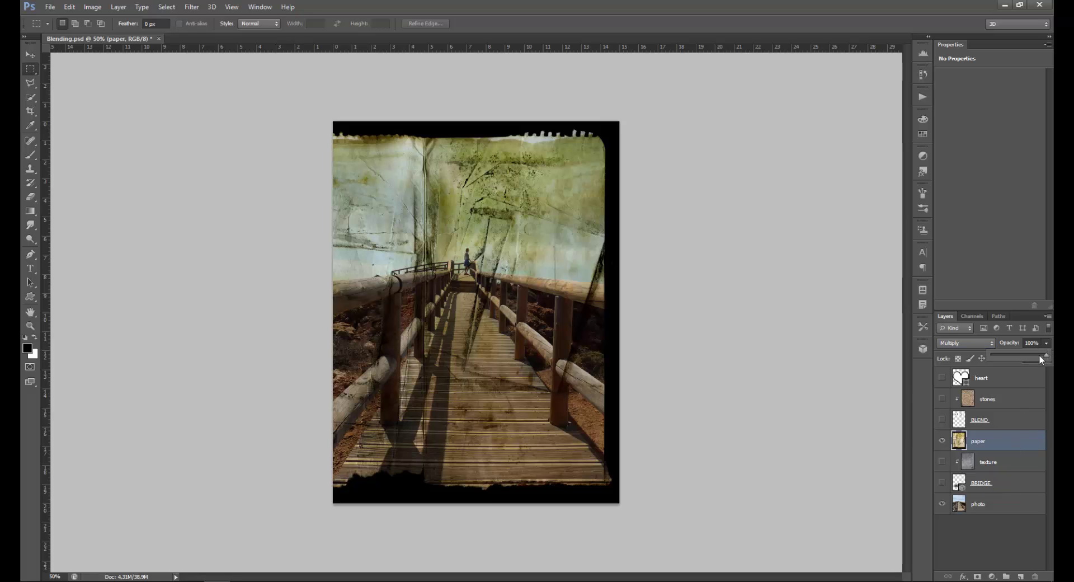
drag(1027, 356, 1025, 356)
click(996, 446)
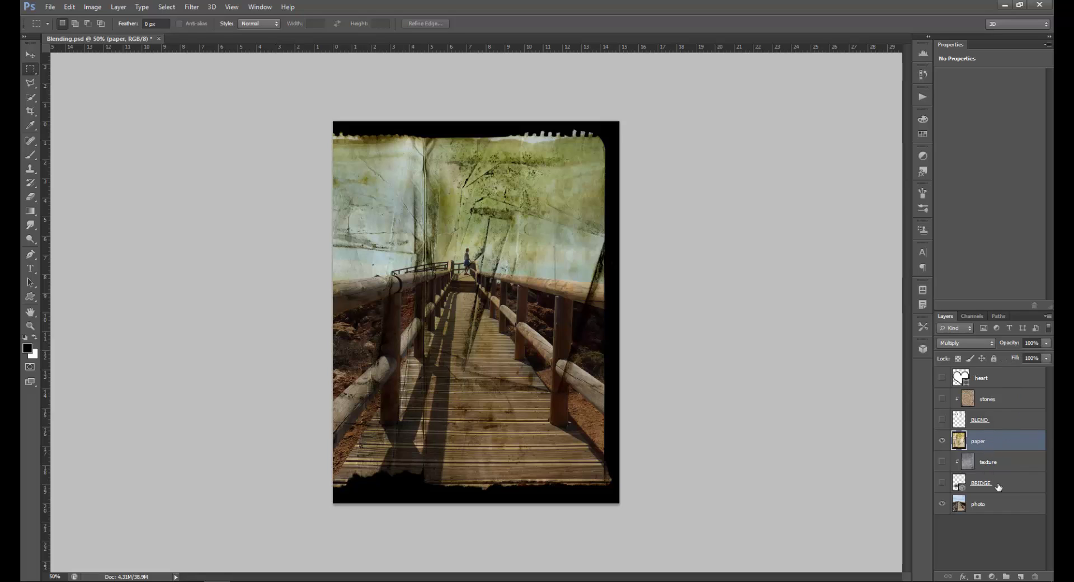